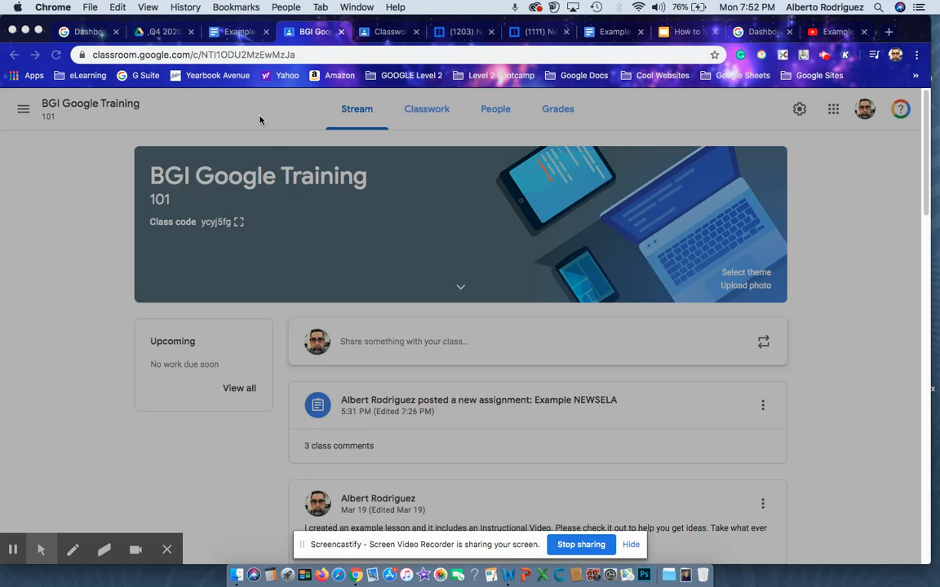
- Copy the full NEWSELA assignment instructions, from the heading through item 15, from the Example 01 Instructions document
{"action": "left_click", "coordinate": [239, 35]}
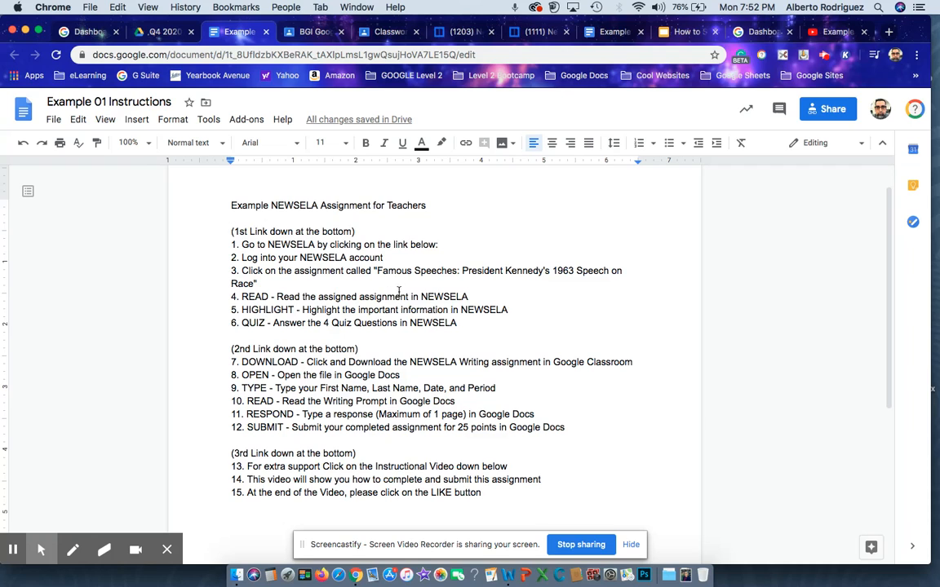
{"action": "left_click_drag", "start_coordinate": [231, 205], "coordinate": [489, 497]}
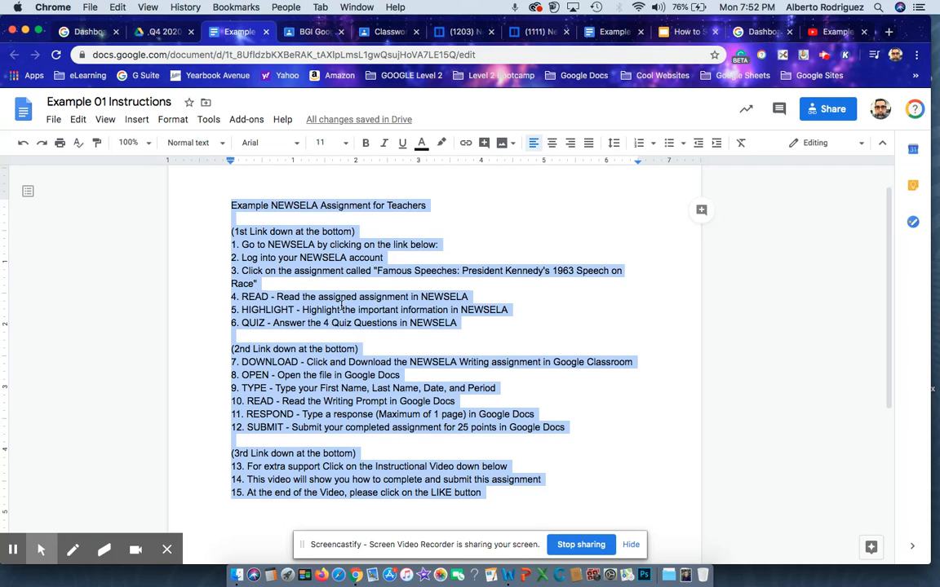
{"action": "right_click", "coordinate": [313, 233]}
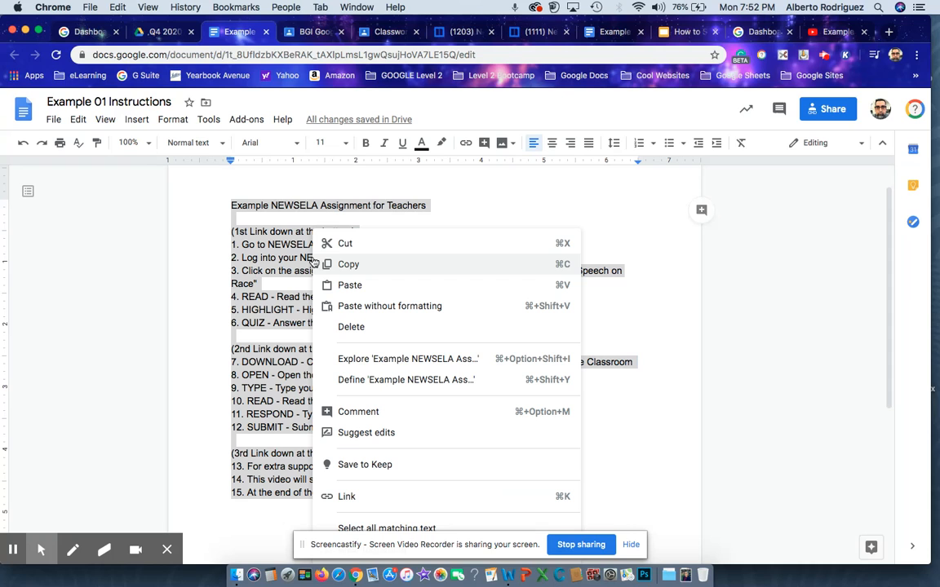
{"action": "left_click", "coordinate": [361, 266]}
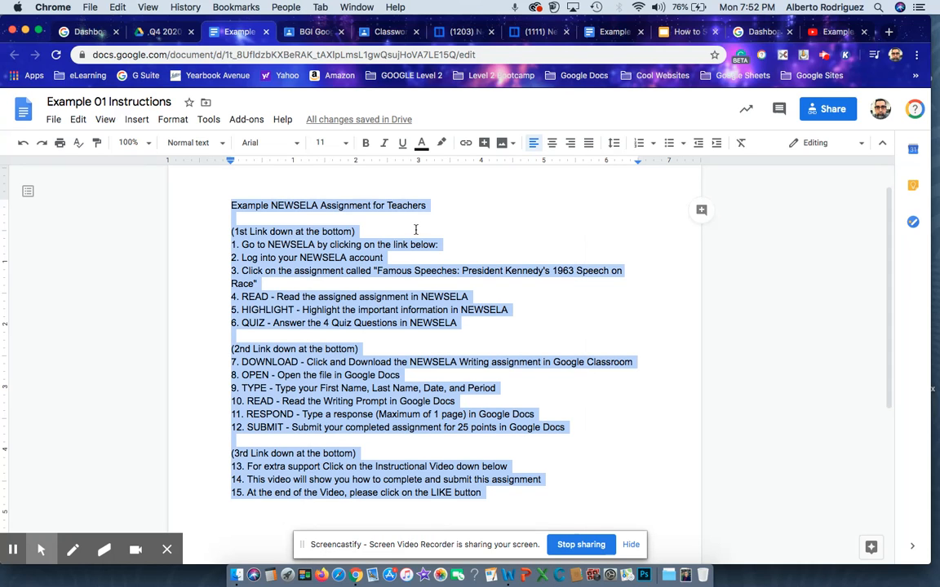
{"action": "left_click", "coordinate": [371, 206]}
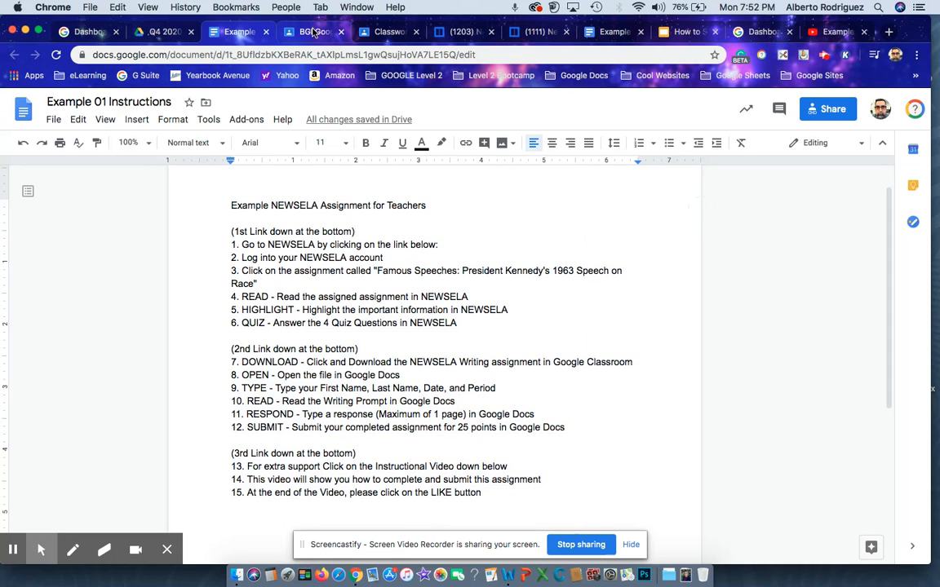
- Start a new assignment in the classwork of the BGI Google Training class
{"action": "left_click", "coordinate": [313, 32]}
{"action": "left_click", "coordinate": [383, 33]}
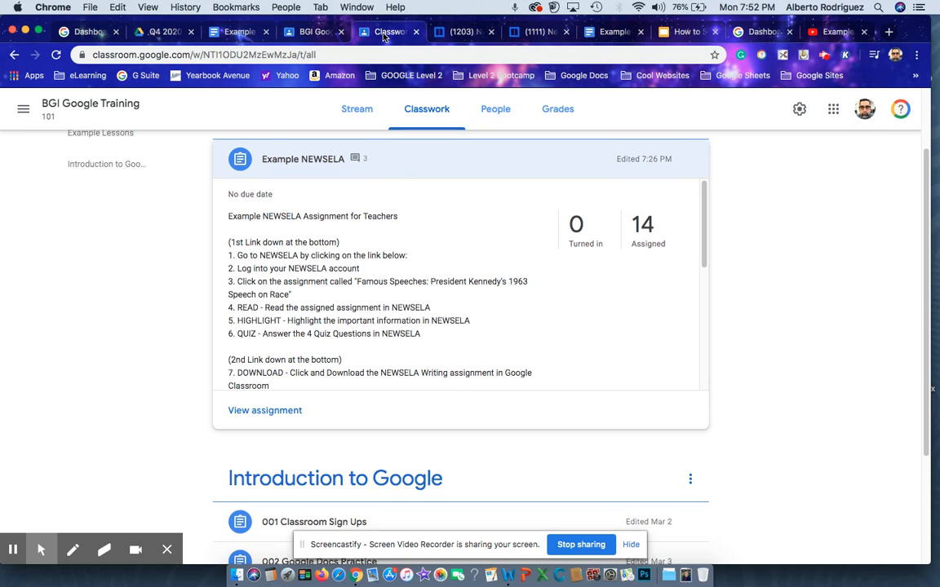
{"action": "left_click", "coordinate": [415, 170]}
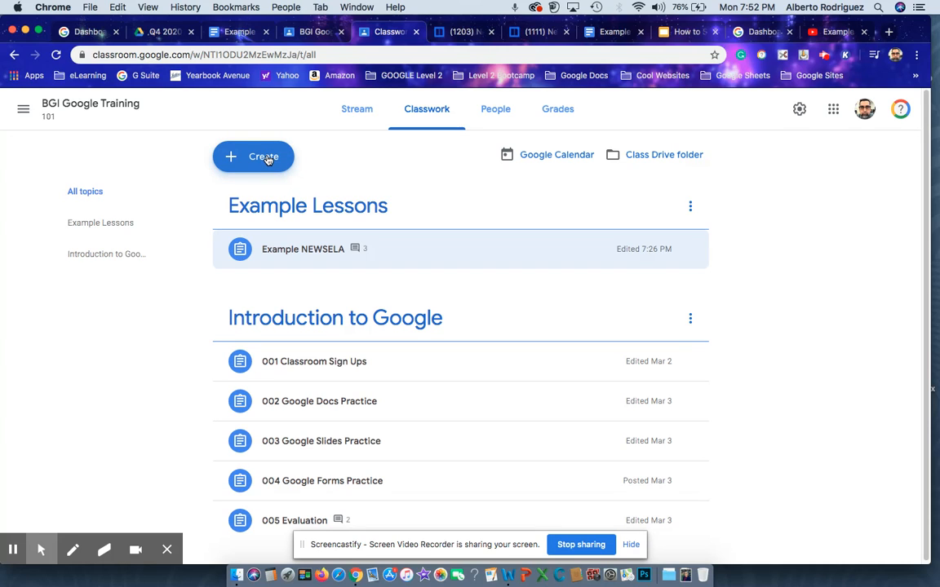
{"action": "left_click", "coordinate": [268, 160]}
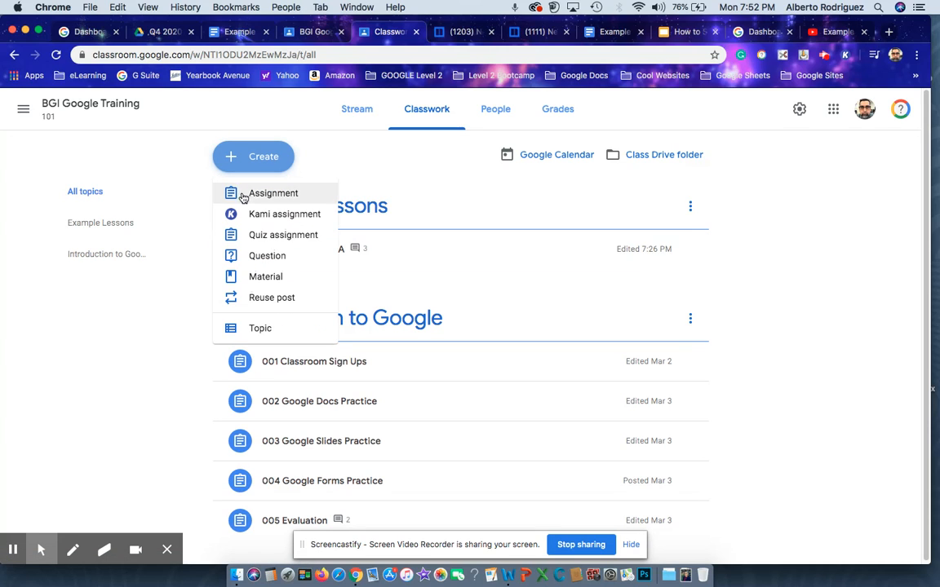
{"action": "left_click", "coordinate": [275, 196]}
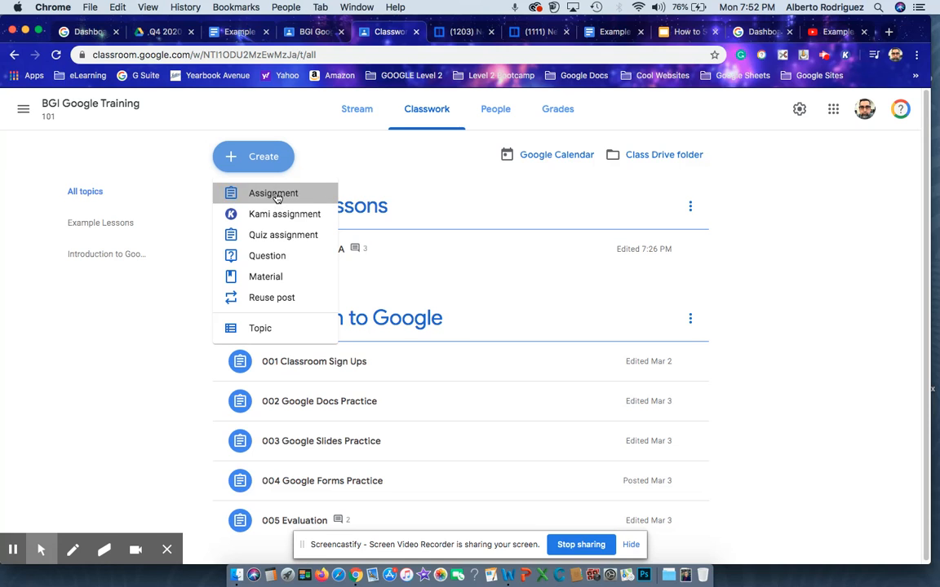
- Paste the copied text as the assignment's instructions and title the assignment "Example Video Lesson"
{"action": "left_click", "coordinate": [98, 221]}
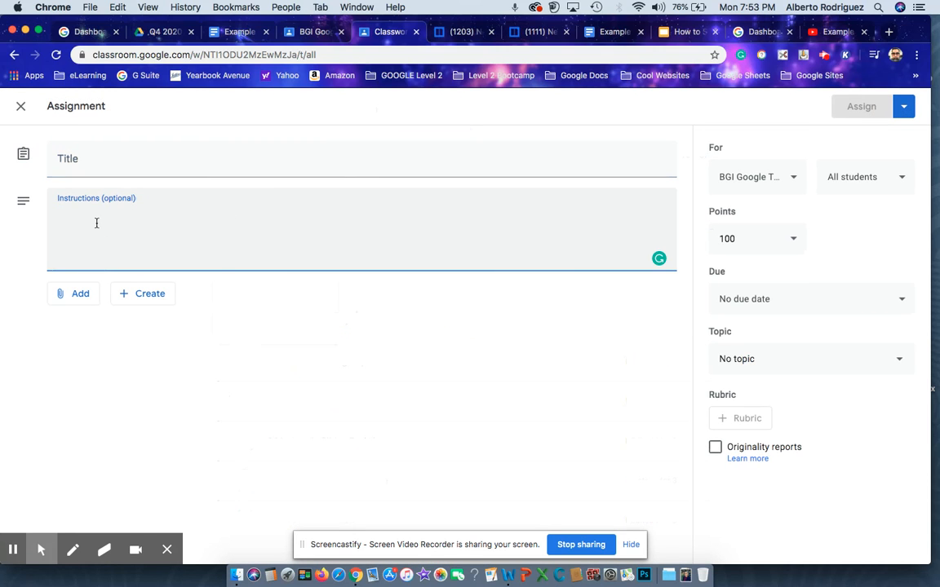
{"action": "right_click", "coordinate": [95, 218]}
{"action": "left_click", "coordinate": [121, 304]}
{"action": "left_click", "coordinate": [101, 161]}
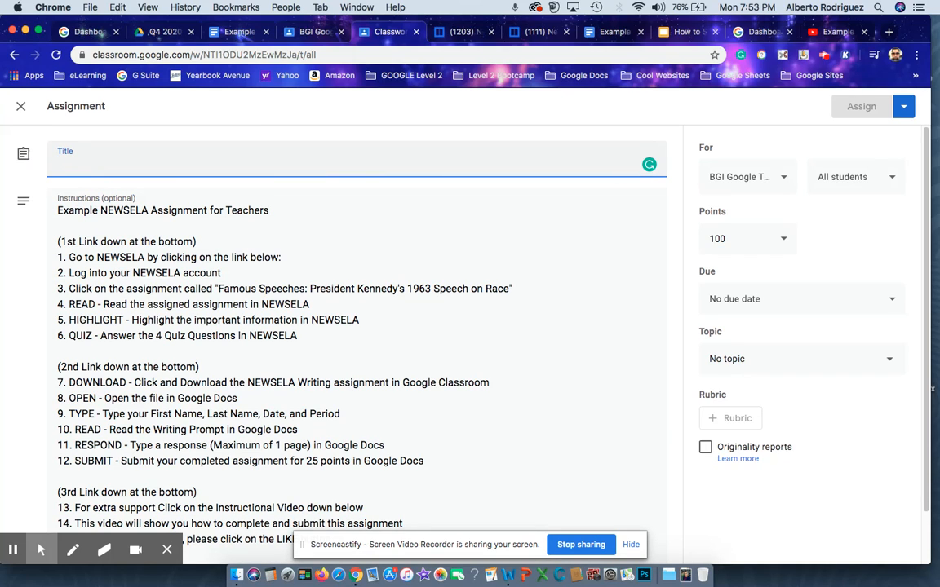
{"action": "type", "text": "Example"}
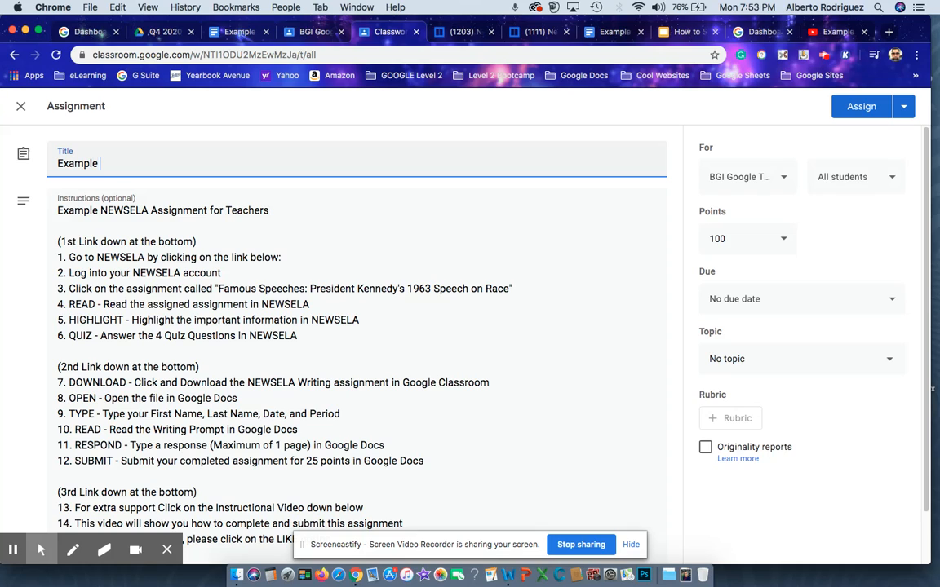
{"action": "type", "text": " Video Lesson"}
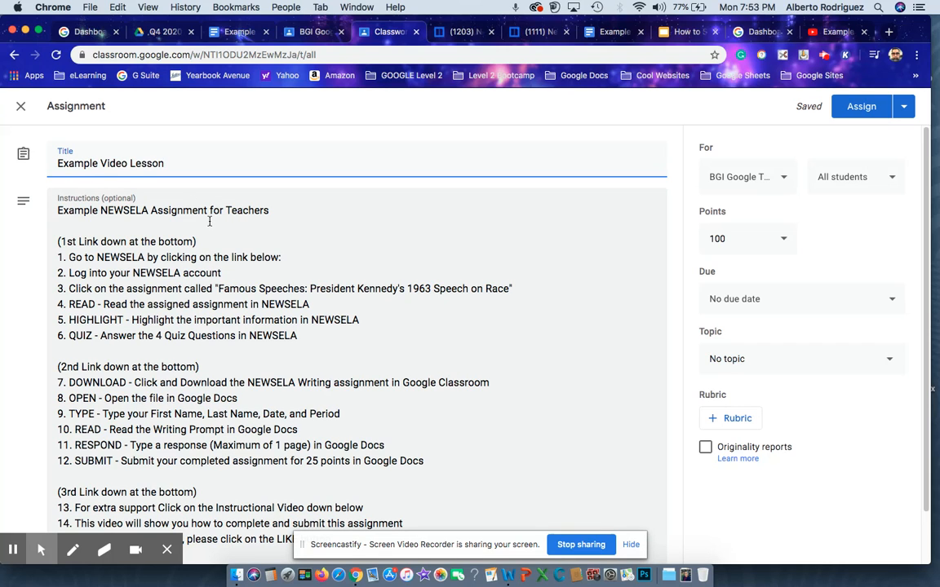
- Copy the web address of the Newsela home page, newsela.com
{"action": "scroll", "coordinate": [209, 221], "scroll_direction": "down", "scroll_amount": 1}
{"action": "scroll", "coordinate": [209, 221], "scroll_direction": "down", "scroll_amount": 1}
{"action": "scroll", "coordinate": [210, 221], "scroll_direction": "down", "scroll_amount": 1}
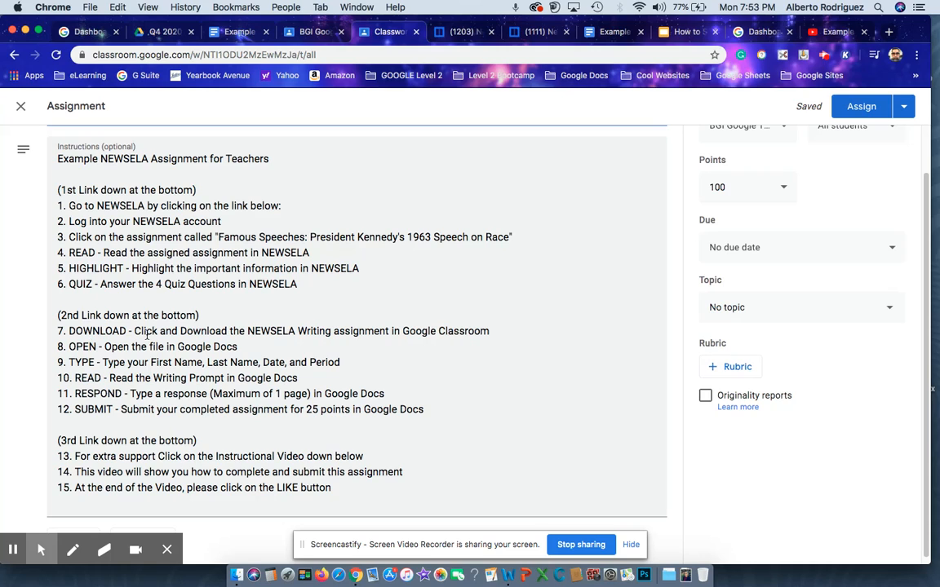
{"action": "scroll", "coordinate": [199, 347], "scroll_direction": "down", "scroll_amount": 1}
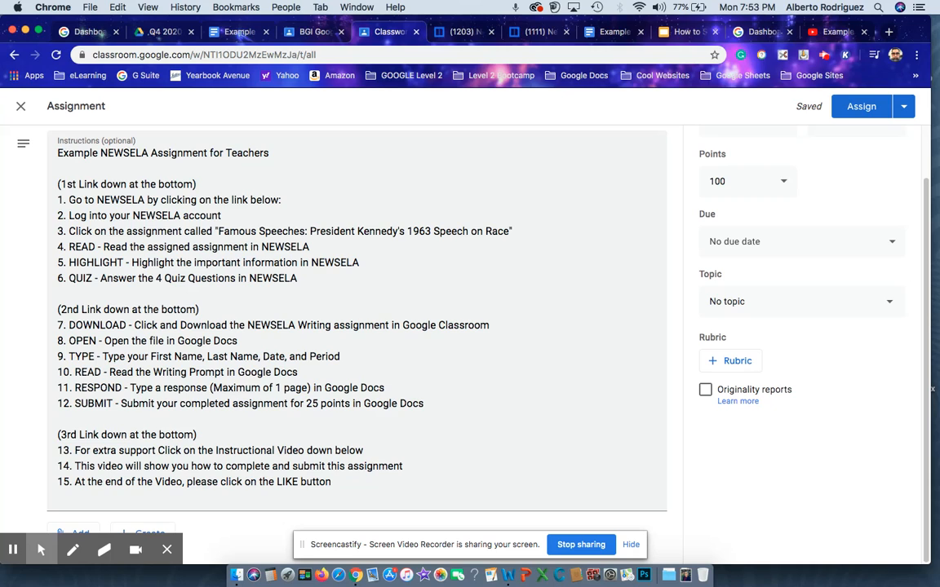
{"action": "left_click", "coordinate": [168, 551]}
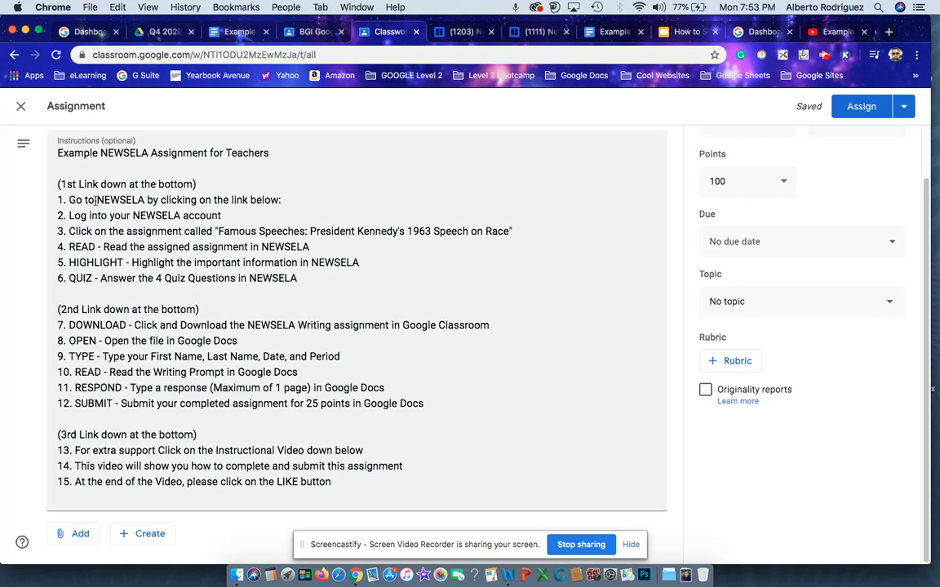
{"action": "left_click", "coordinate": [465, 36]}
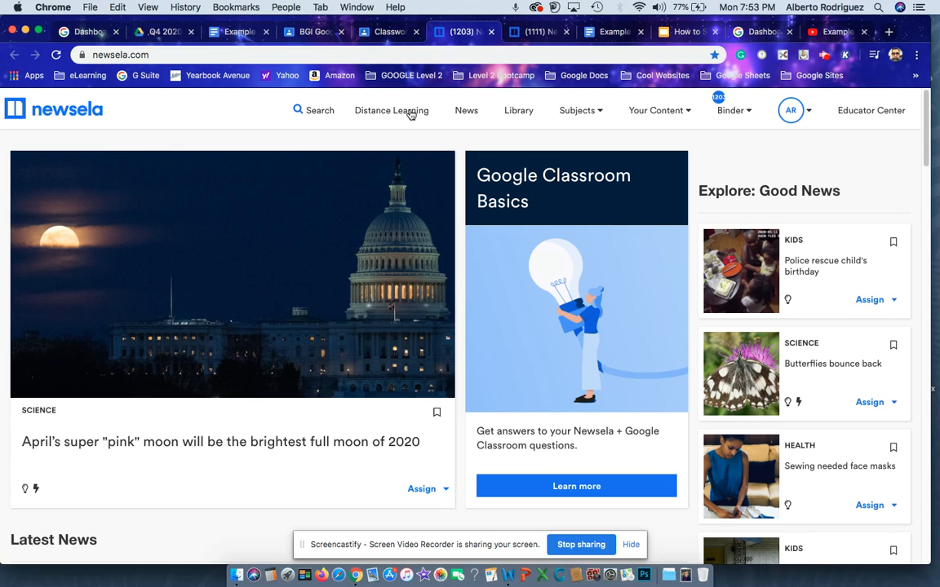
{"action": "left_click", "coordinate": [133, 55]}
{"action": "right_click", "coordinate": [132, 54]}
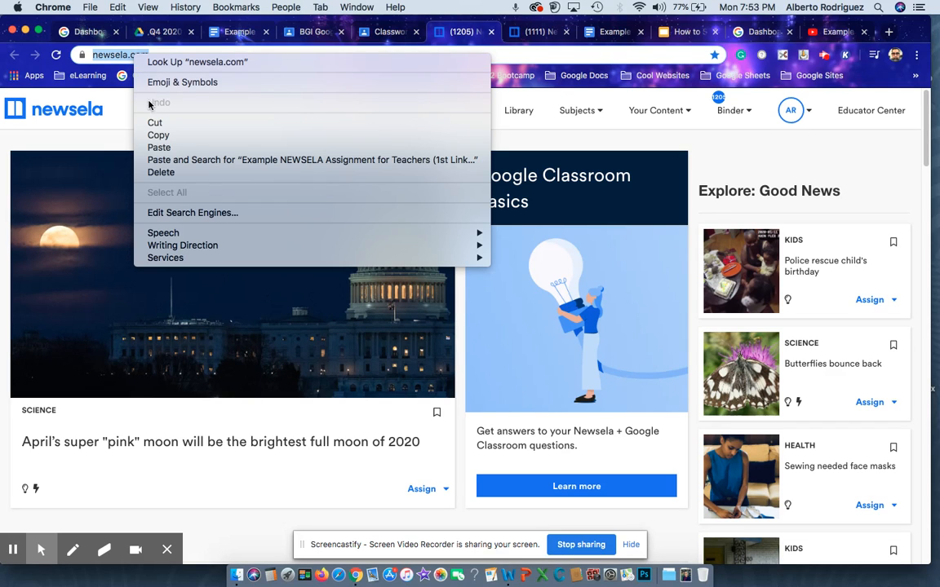
{"action": "left_click", "coordinate": [163, 135]}
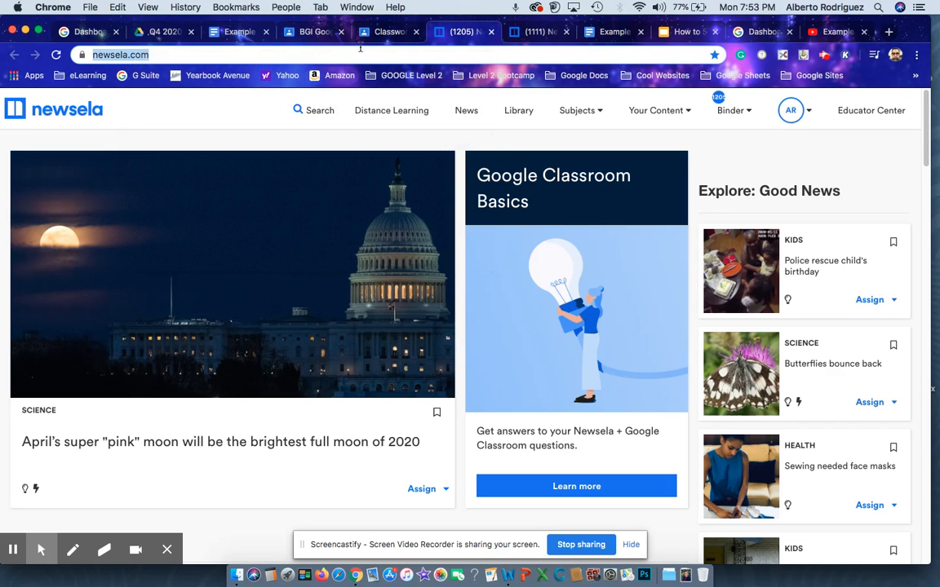
- Attach the copied newsela.com address to the Classroom assignment as a link
{"action": "left_click", "coordinate": [389, 33]}
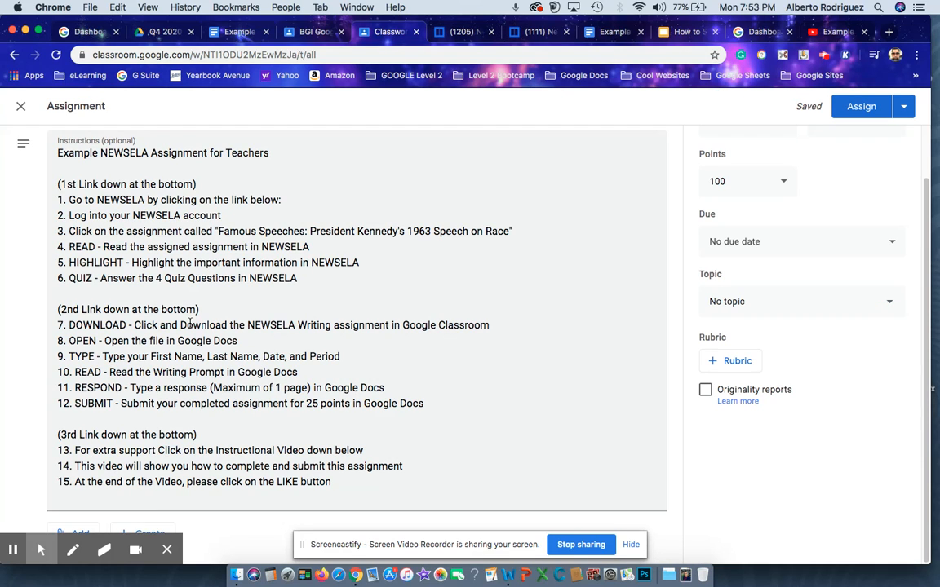
{"action": "left_click", "coordinate": [167, 550]}
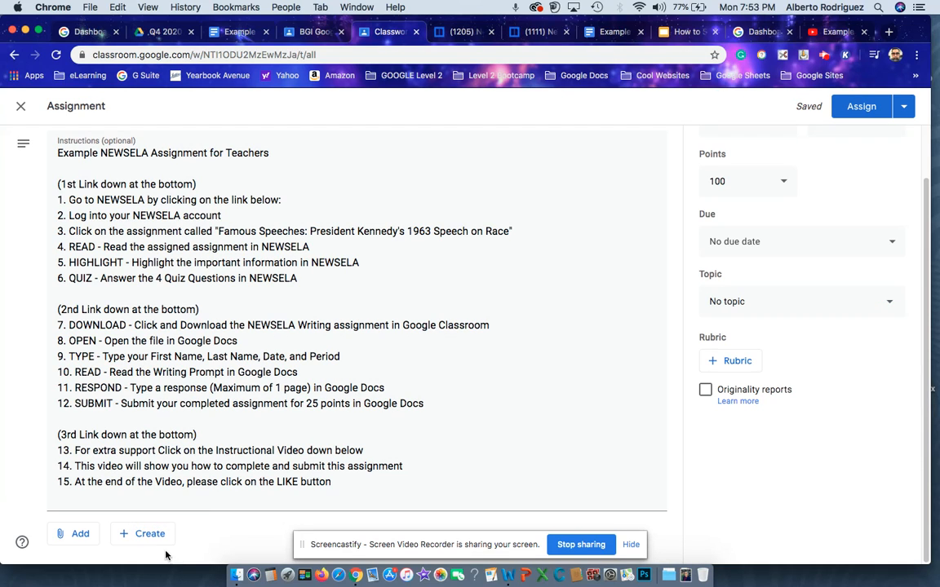
{"action": "left_click", "coordinate": [77, 535]}
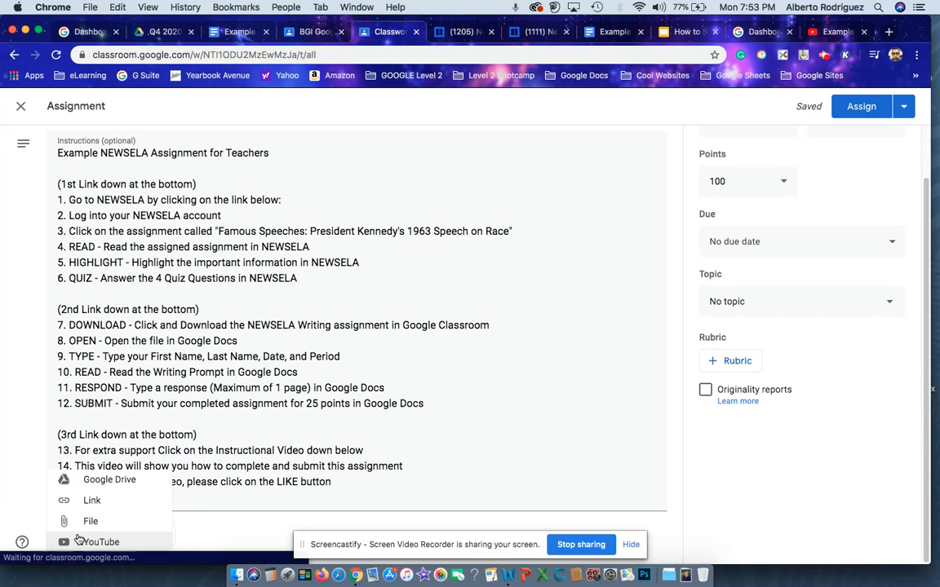
{"action": "left_click", "coordinate": [100, 499]}
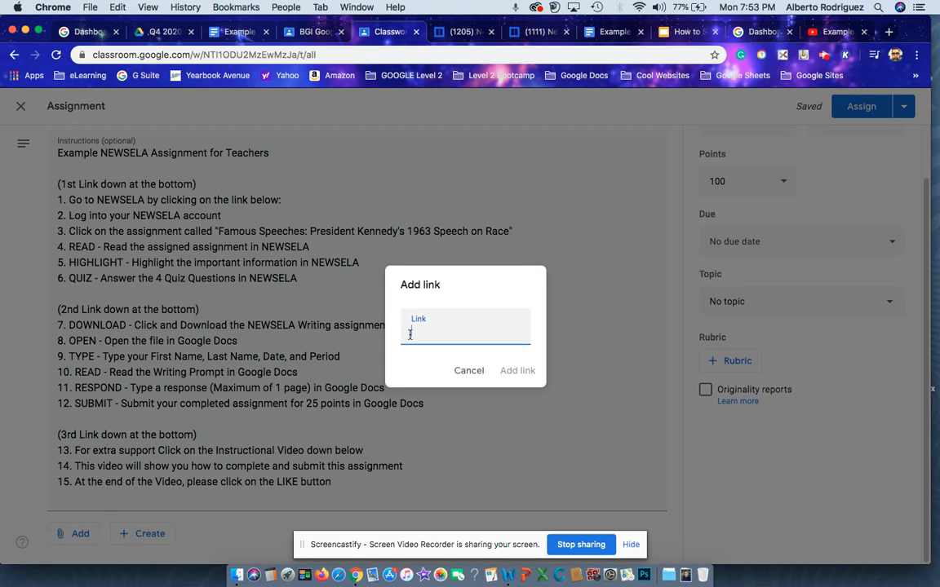
{"action": "right_click", "coordinate": [412, 335]}
{"action": "left_click", "coordinate": [441, 417]}
{"action": "left_click", "coordinate": [511, 371]}
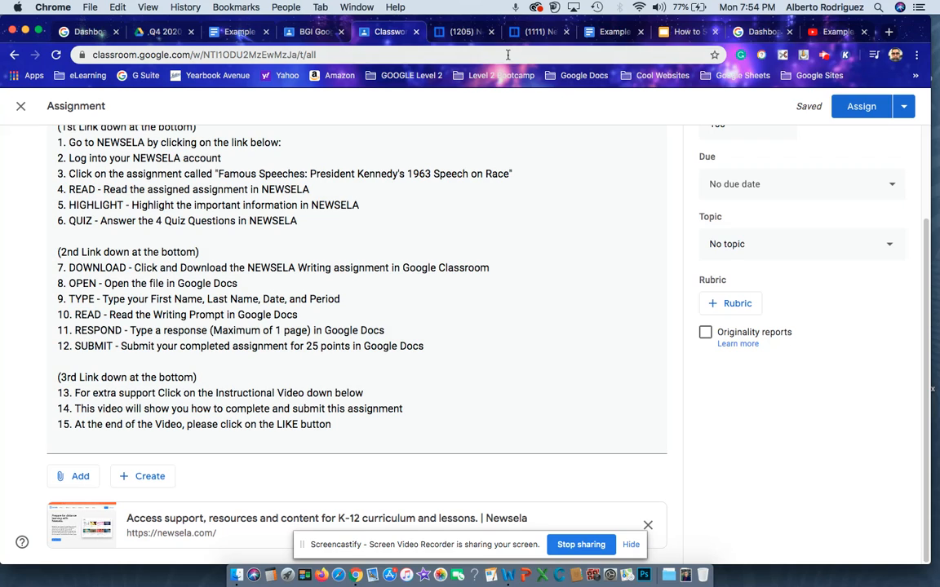
- Examine the ELA Write prompt among the activities of Newsela's President Kennedy 1963 speech article and highlight its text
{"action": "left_click", "coordinate": [541, 33]}
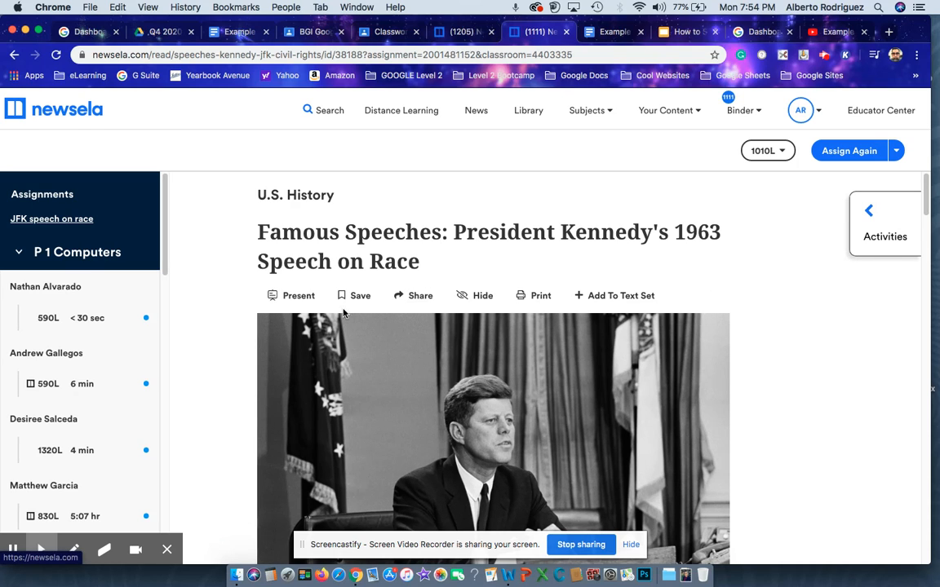
{"action": "scroll", "coordinate": [404, 277], "scroll_direction": "down", "scroll_amount": 4}
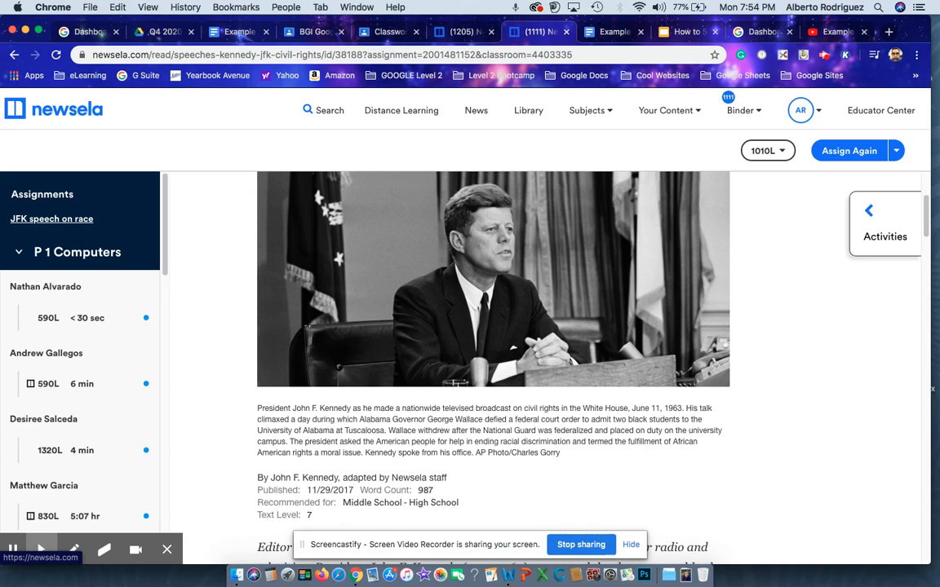
{"action": "scroll", "coordinate": [696, 237], "scroll_direction": "up", "scroll_amount": 4}
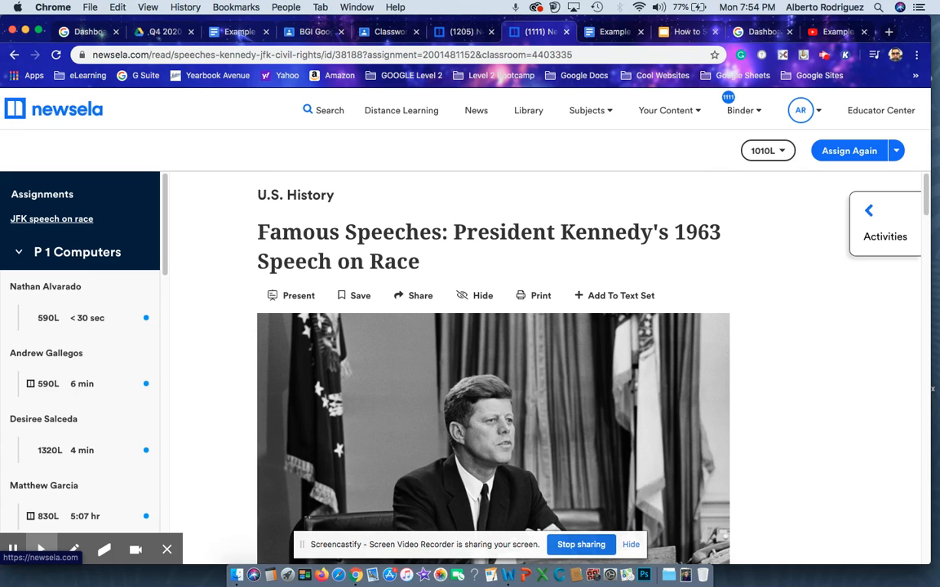
{"action": "left_click", "coordinate": [869, 213]}
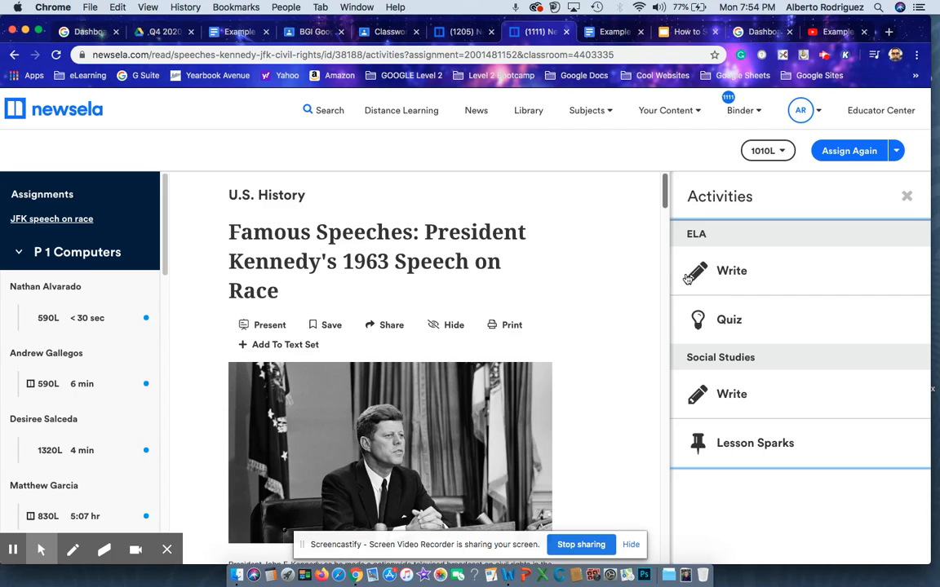
{"action": "left_click", "coordinate": [748, 272]}
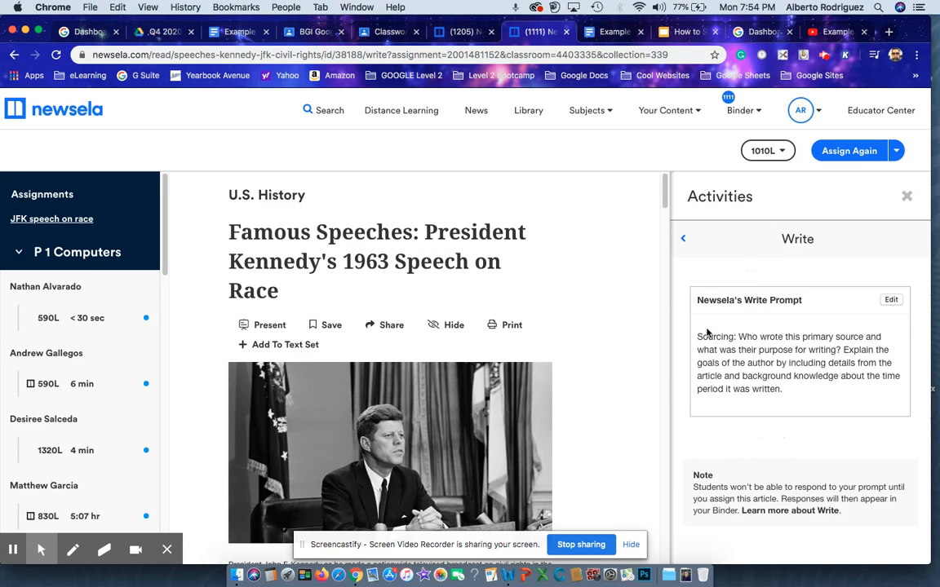
{"action": "left_click_drag", "start_coordinate": [697, 337], "coordinate": [791, 394]}
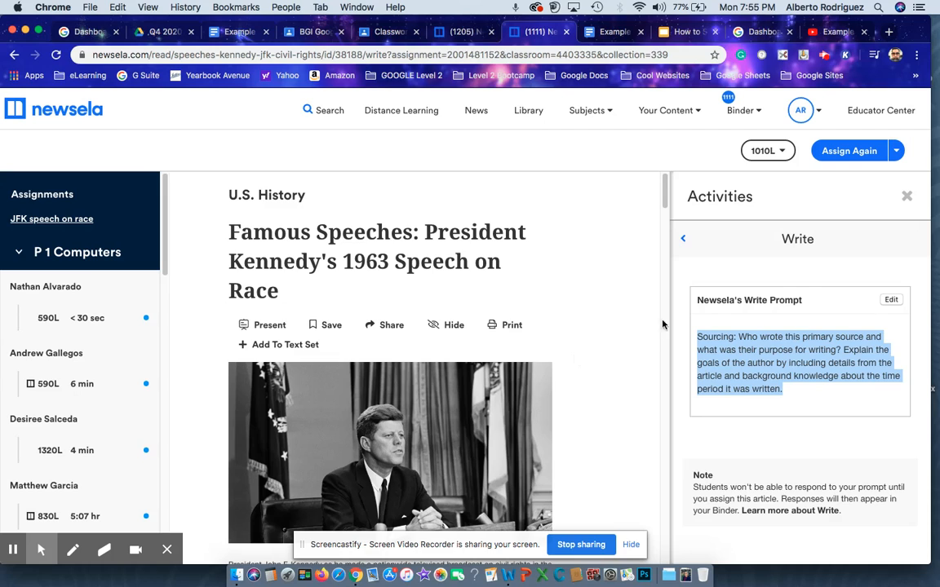
- Share the Example 01 NEWSELA Google Docs document so that anyone with the link can edit it
{"action": "left_click", "coordinate": [605, 34]}
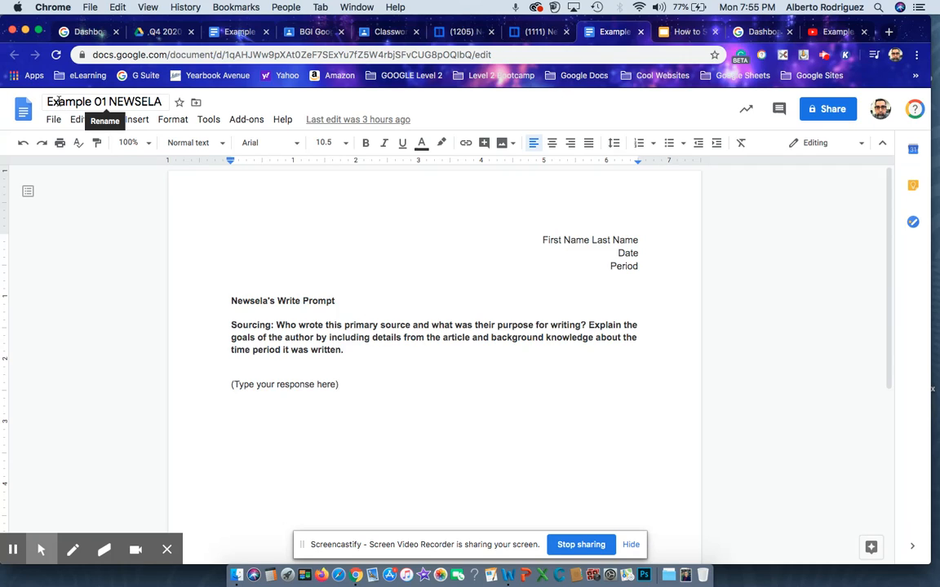
{"action": "left_click", "coordinate": [102, 102]}
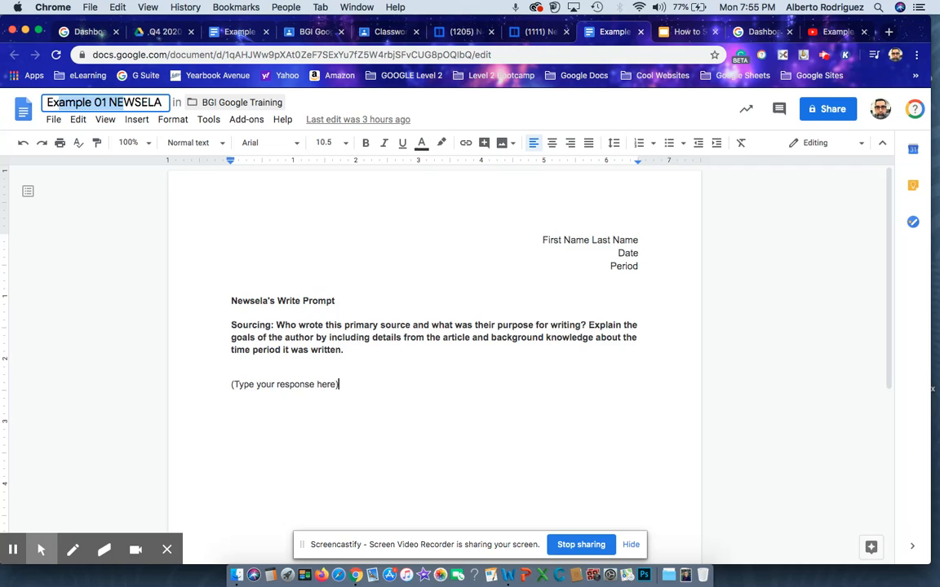
{"action": "left_click", "coordinate": [833, 111]}
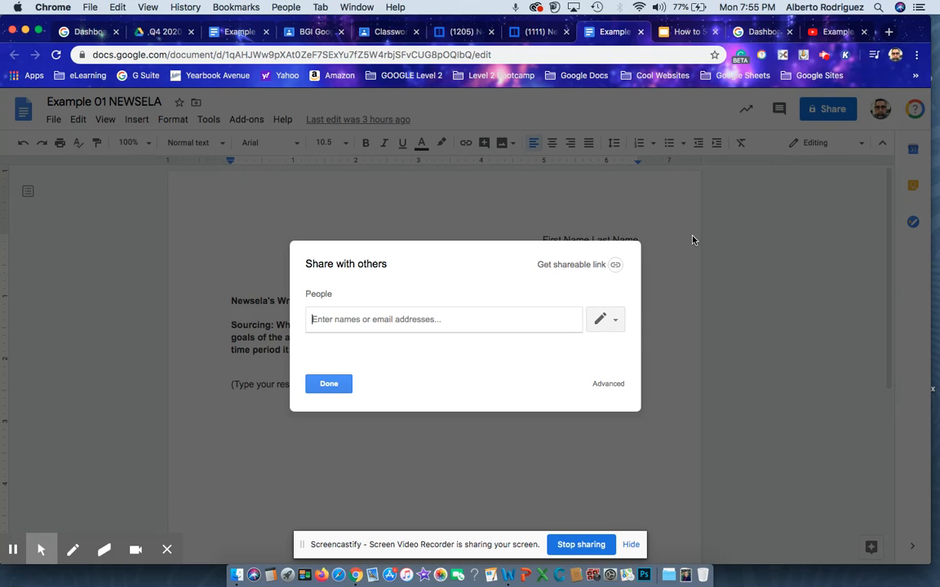
{"action": "left_click", "coordinate": [609, 384]}
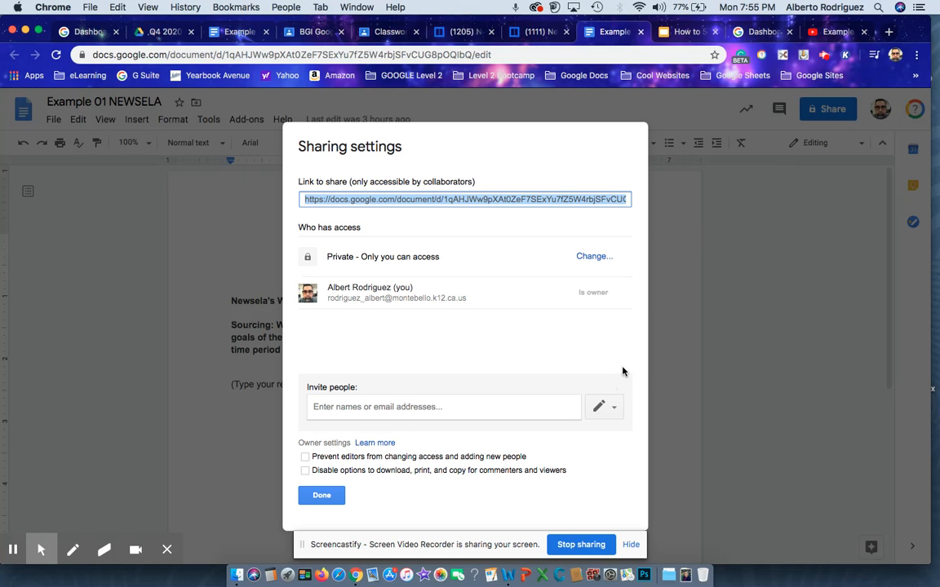
{"action": "left_click", "coordinate": [594, 256]}
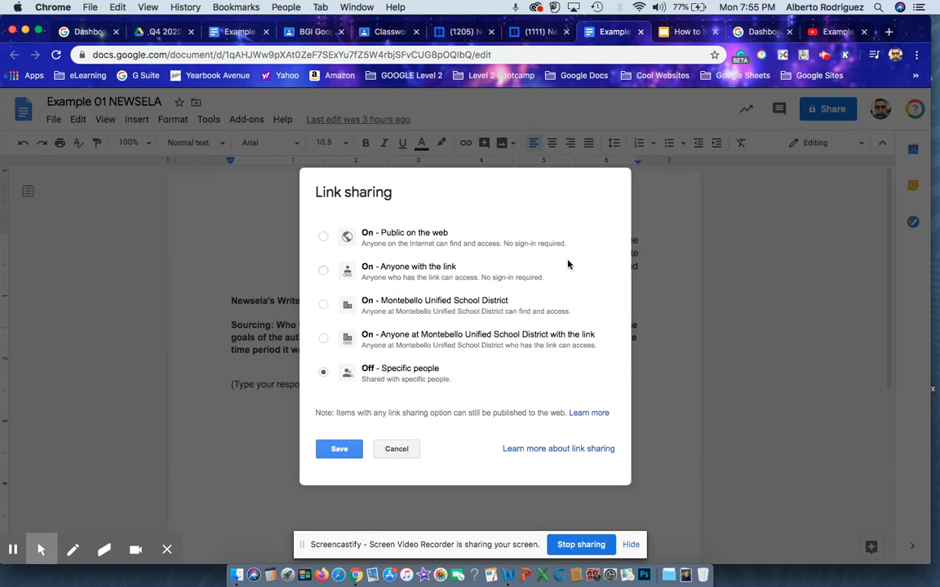
{"action": "left_click", "coordinate": [324, 270]}
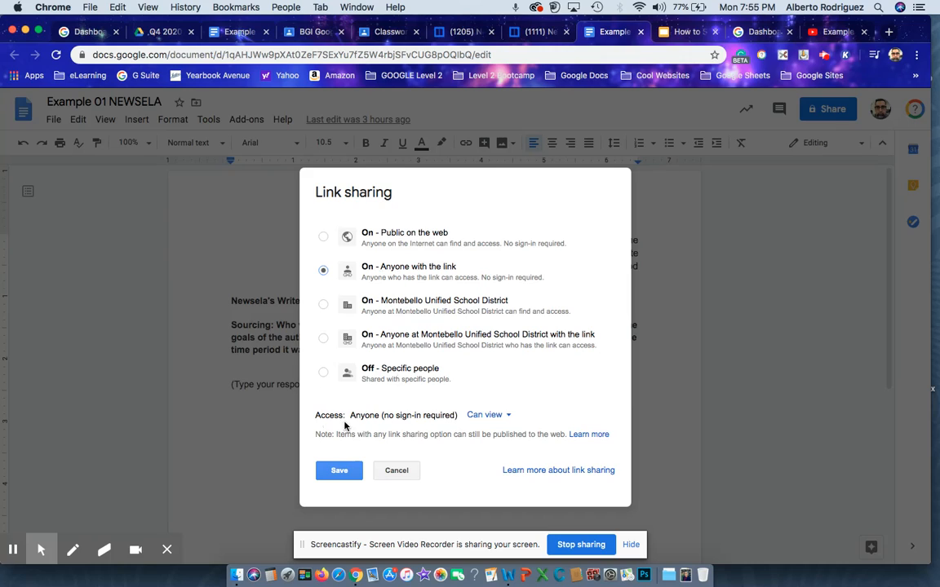
{"action": "left_click", "coordinate": [482, 416]}
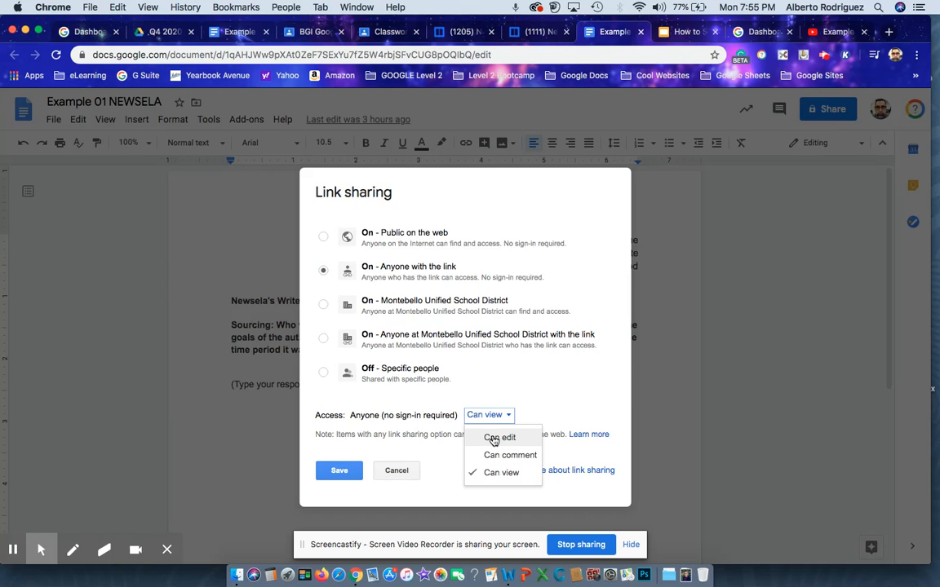
{"action": "left_click", "coordinate": [493, 439]}
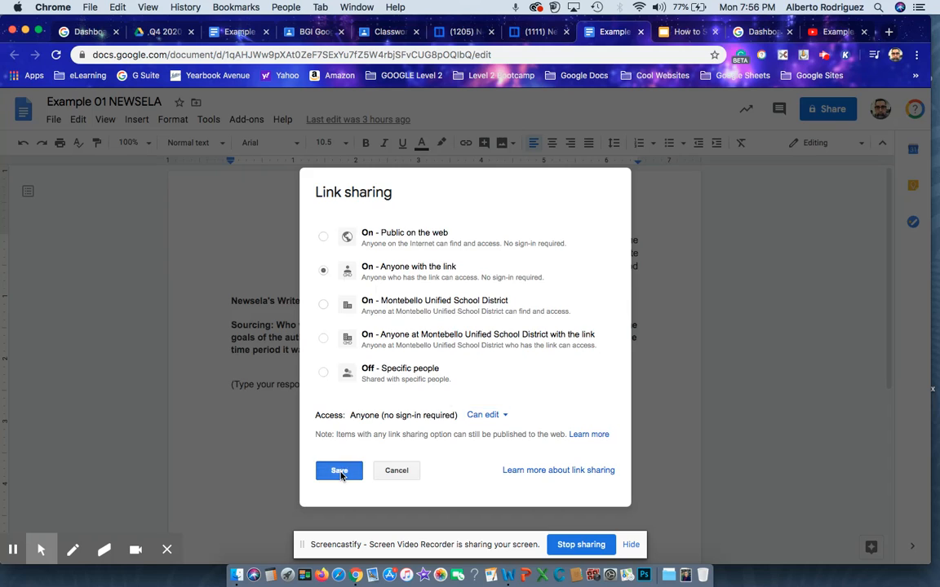
{"action": "left_click", "coordinate": [340, 478]}
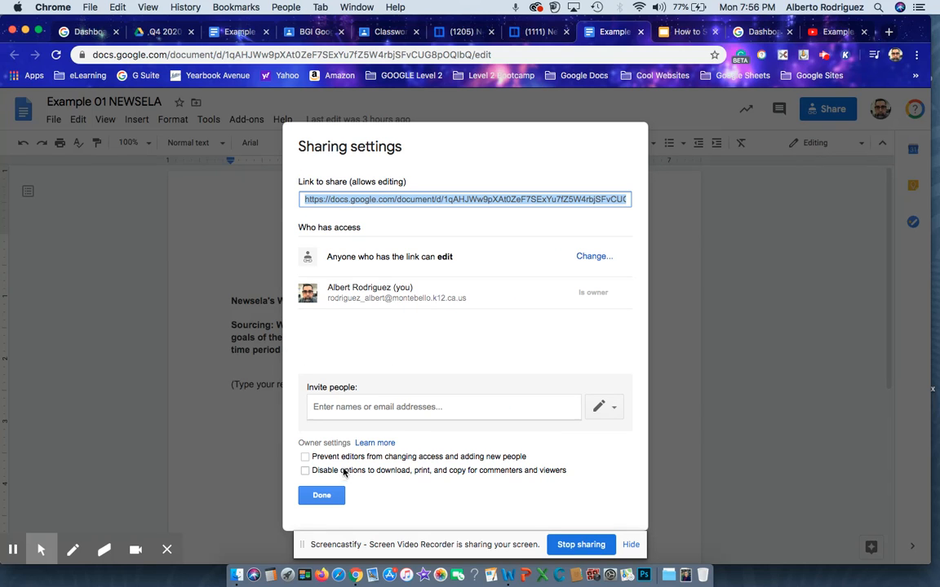
{"action": "left_click", "coordinate": [322, 495]}
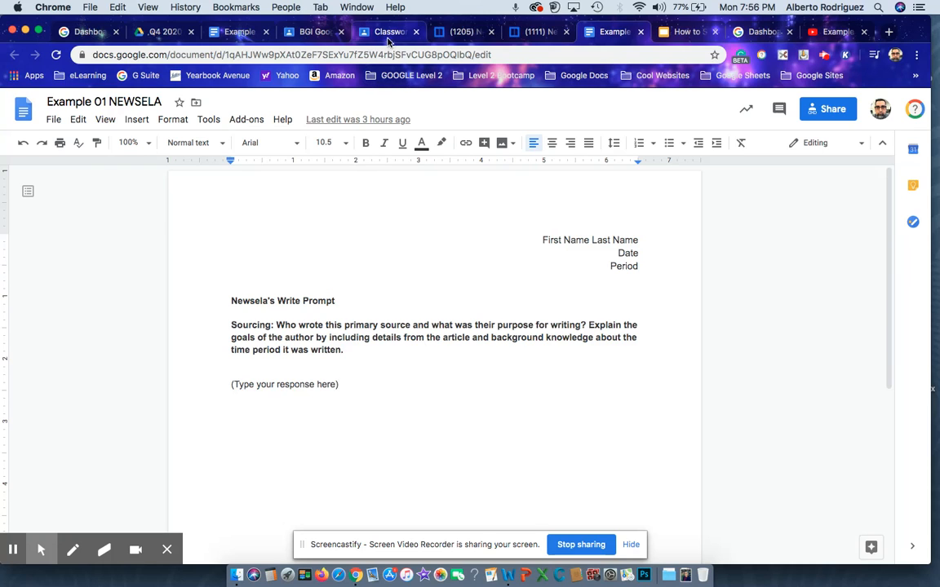
- Attach Example 01 NEWSELA from the BGI Google Training Drive folder to the Classroom assignment, making a copy for each student
{"action": "left_click", "coordinate": [359, 31]}
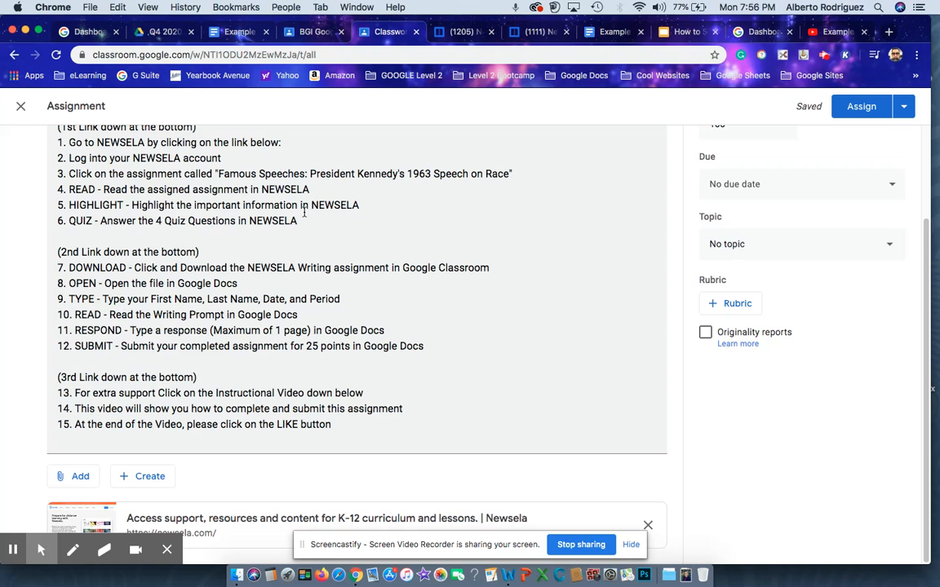
{"action": "scroll", "coordinate": [357, 327], "scroll_direction": "up", "scroll_amount": 3}
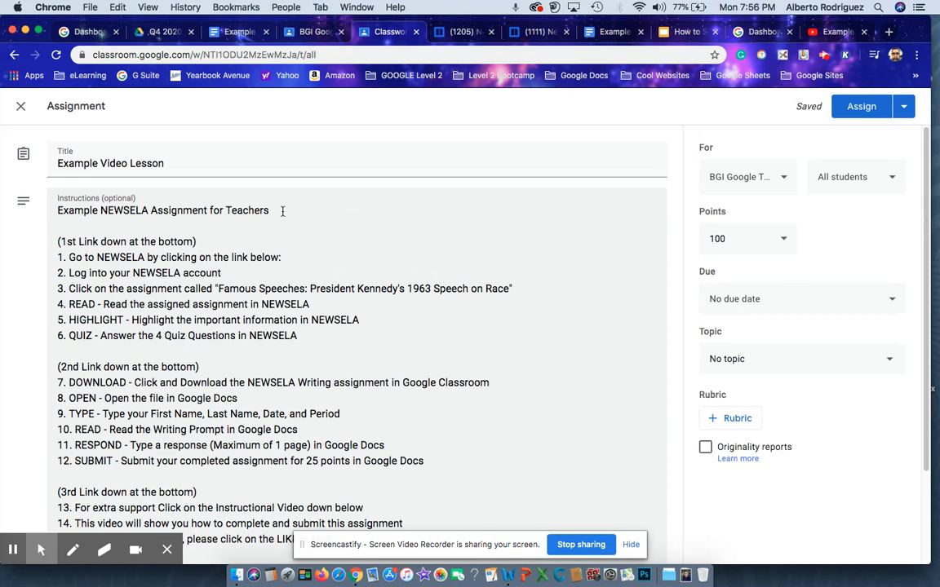
{"action": "scroll", "coordinate": [282, 211], "scroll_direction": "down", "scroll_amount": 3}
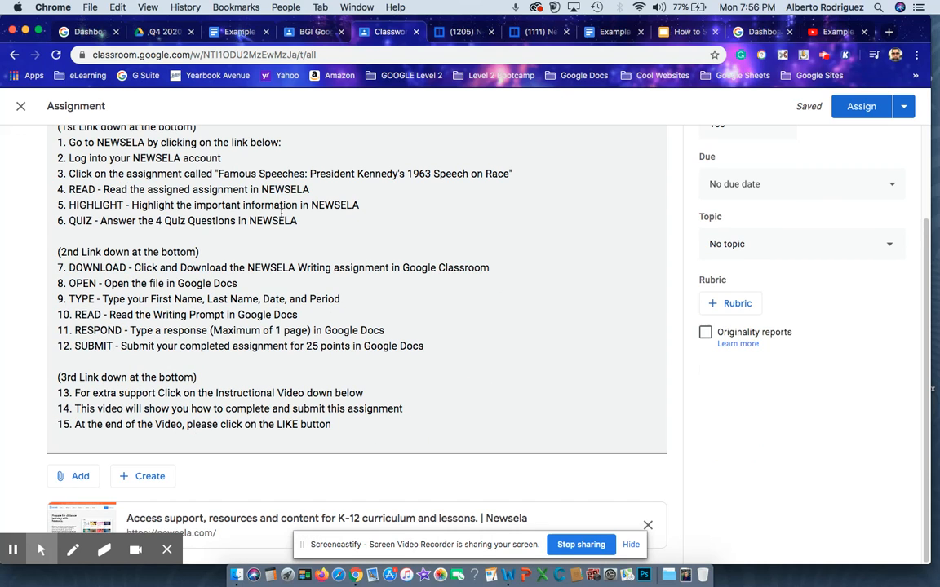
{"action": "left_click", "coordinate": [166, 550]}
{"action": "left_click", "coordinate": [77, 477]}
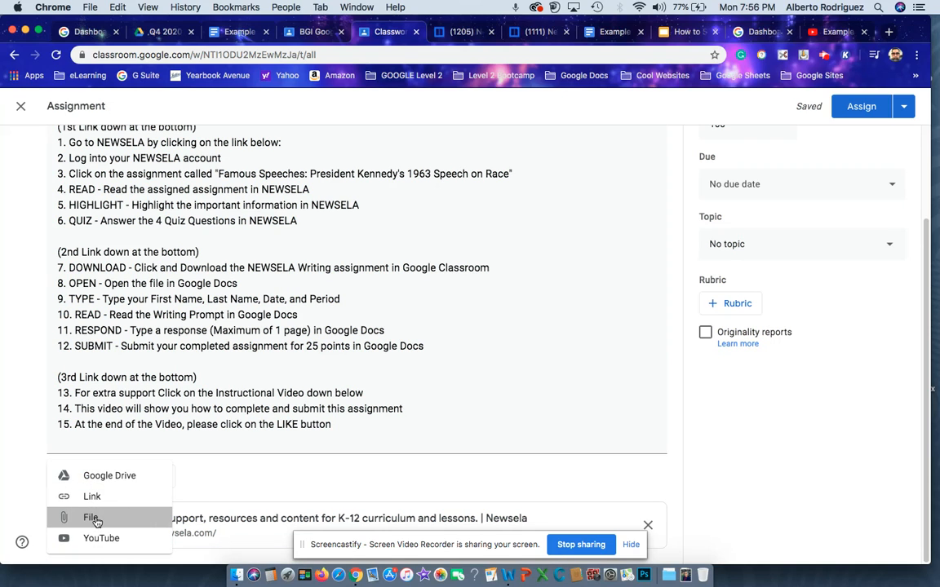
{"action": "left_click", "coordinate": [91, 517]}
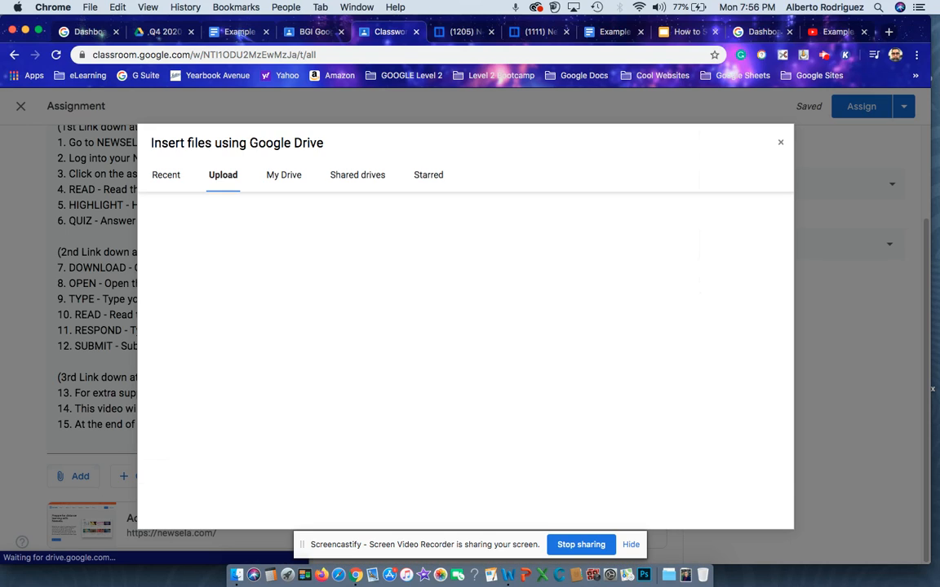
{"action": "left_click", "coordinate": [281, 177]}
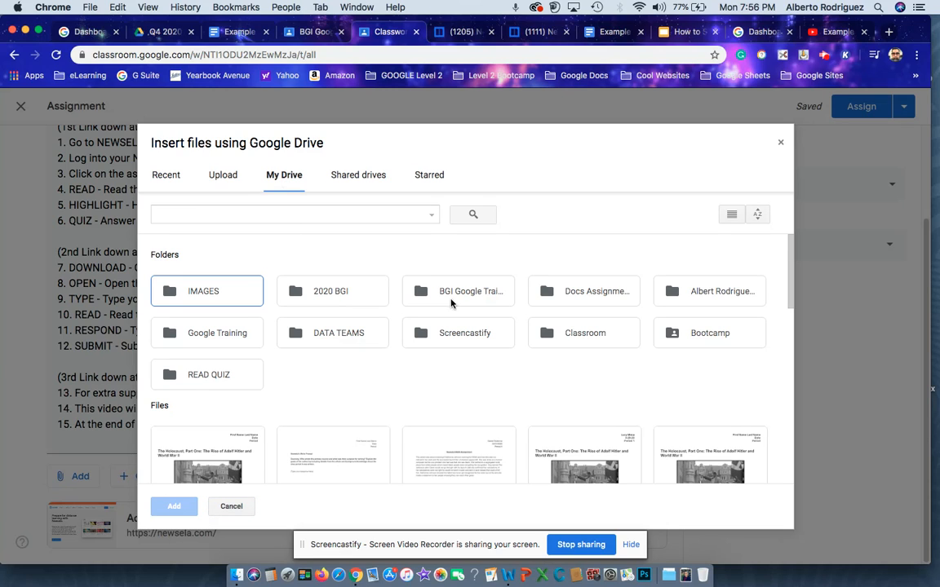
{"action": "double_click", "coordinate": [421, 296]}
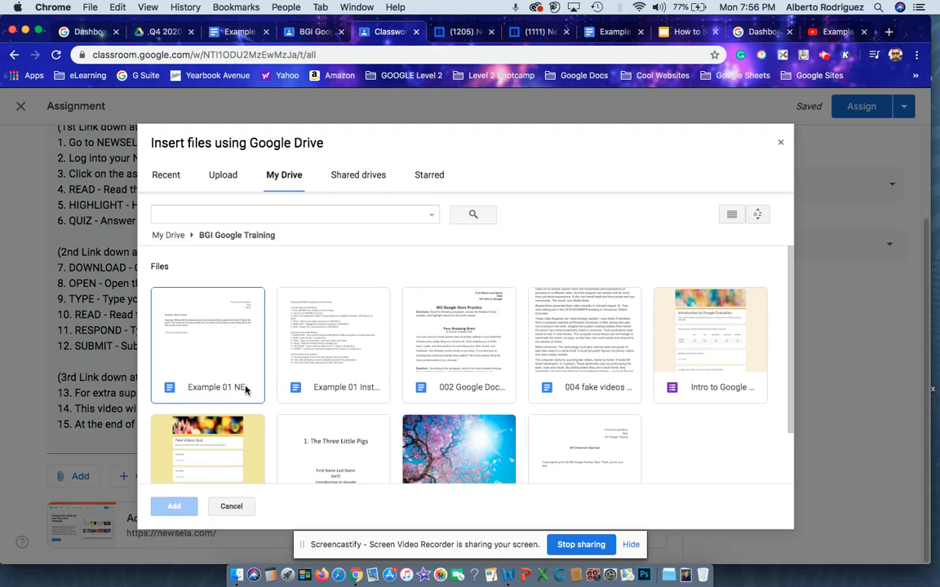
{"action": "left_click", "coordinate": [203, 328]}
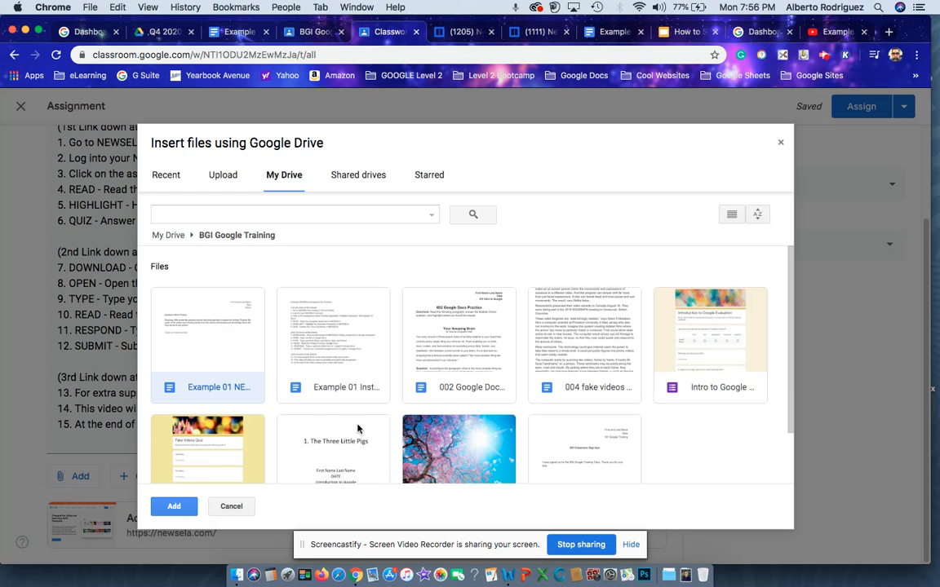
{"action": "left_click", "coordinate": [176, 510]}
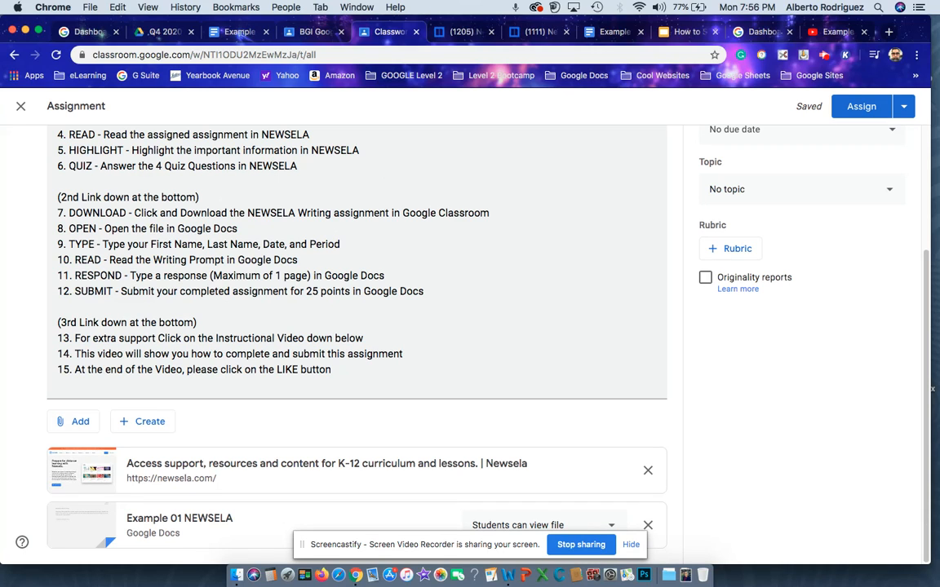
{"action": "left_click", "coordinate": [611, 526]}
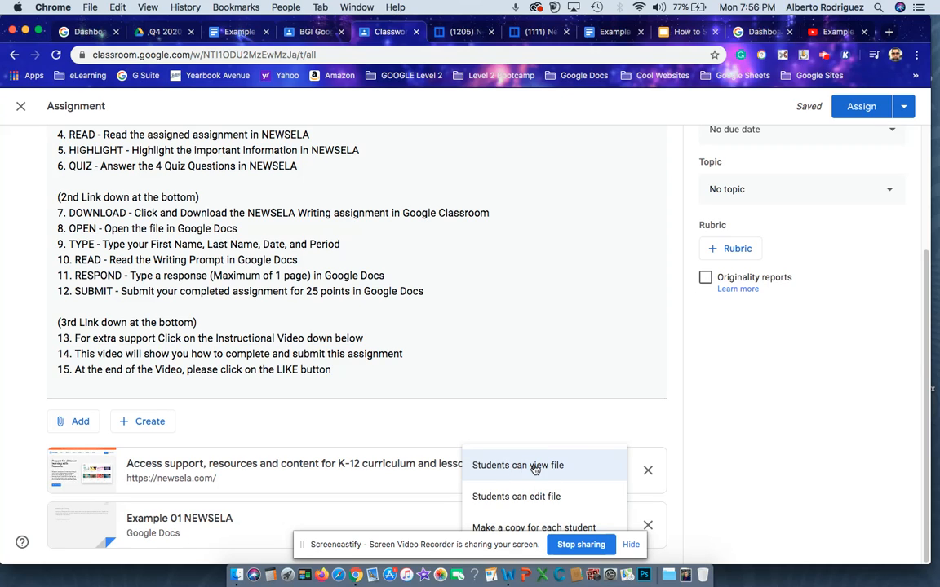
{"action": "left_click", "coordinate": [525, 526]}
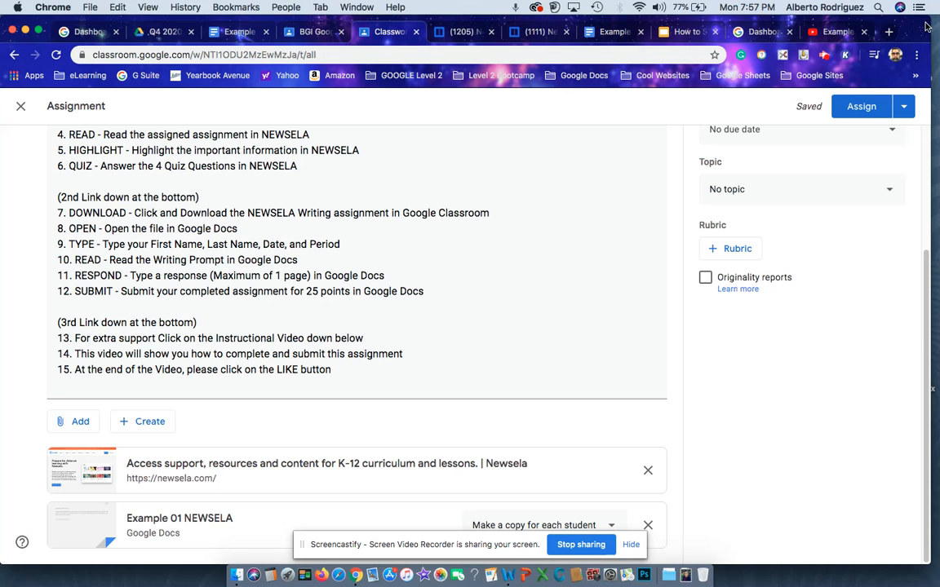
- Copy the share link of the Example 01 NEWSELA instructional video on YouTube
{"action": "left_click", "coordinate": [841, 35]}
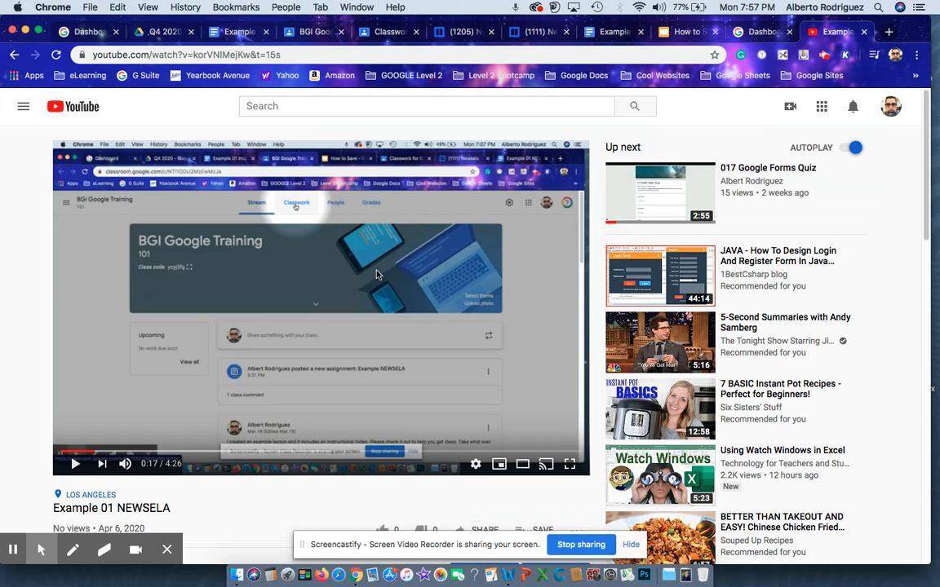
{"action": "scroll", "coordinate": [359, 252], "scroll_direction": "down", "scroll_amount": 5}
{"action": "scroll", "coordinate": [320, 263], "scroll_direction": "up", "scroll_amount": 1}
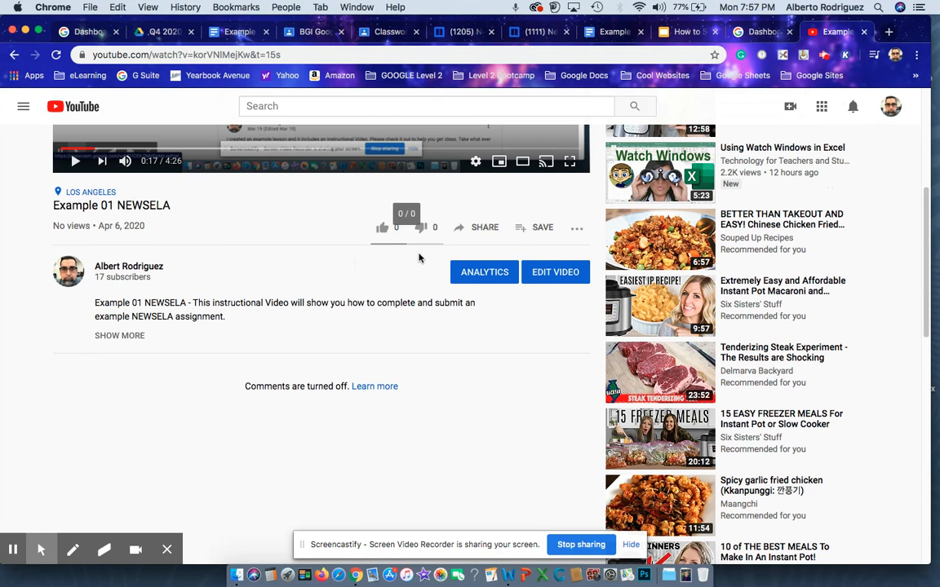
{"action": "left_click", "coordinate": [481, 228]}
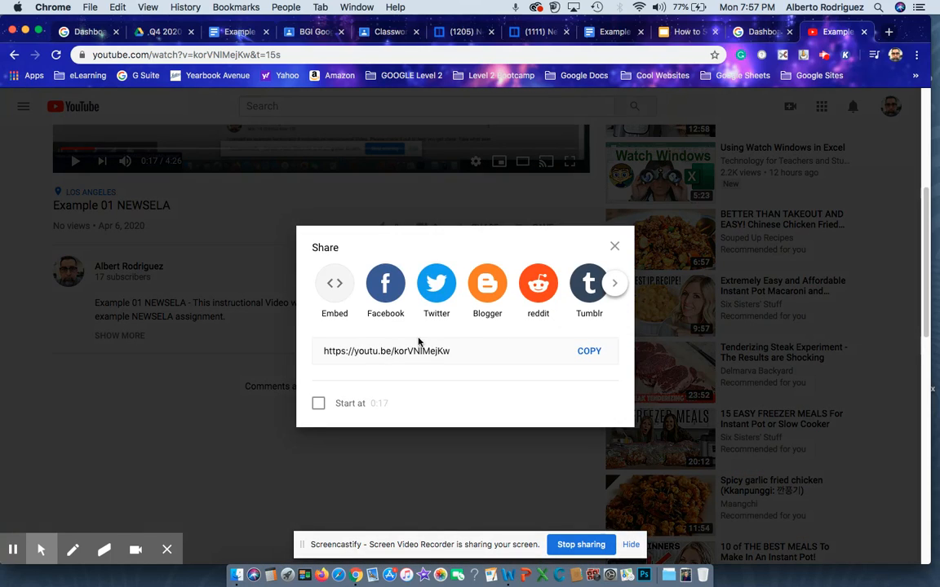
{"action": "left_click", "coordinate": [589, 351]}
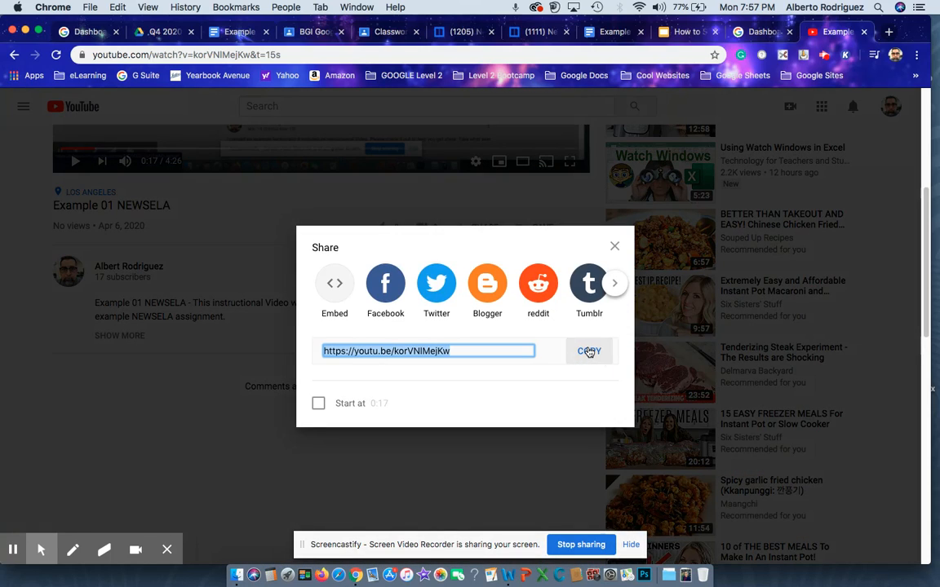
{"action": "left_click", "coordinate": [615, 247]}
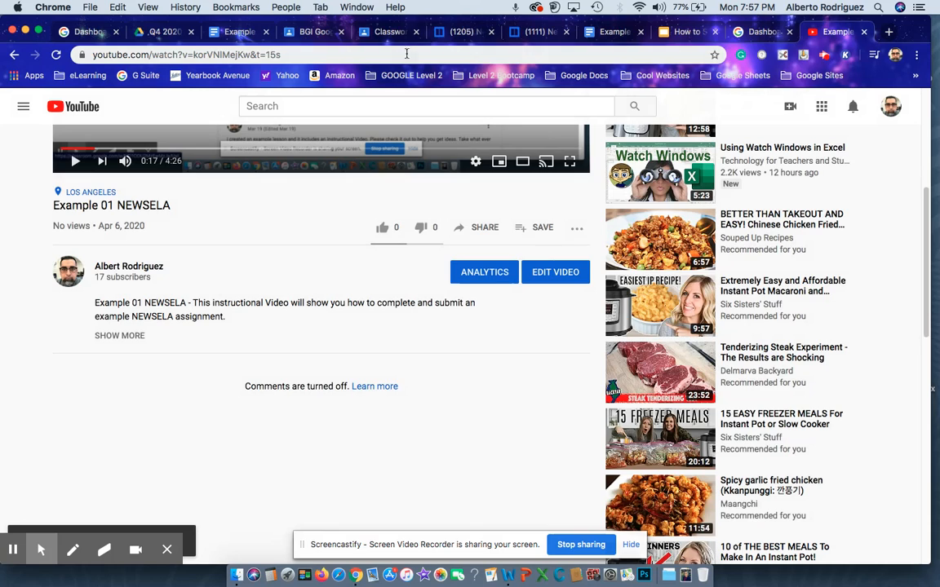
- Attach the YouTube video to the Classroom assignment using its copied URL
{"action": "left_click", "coordinate": [385, 31]}
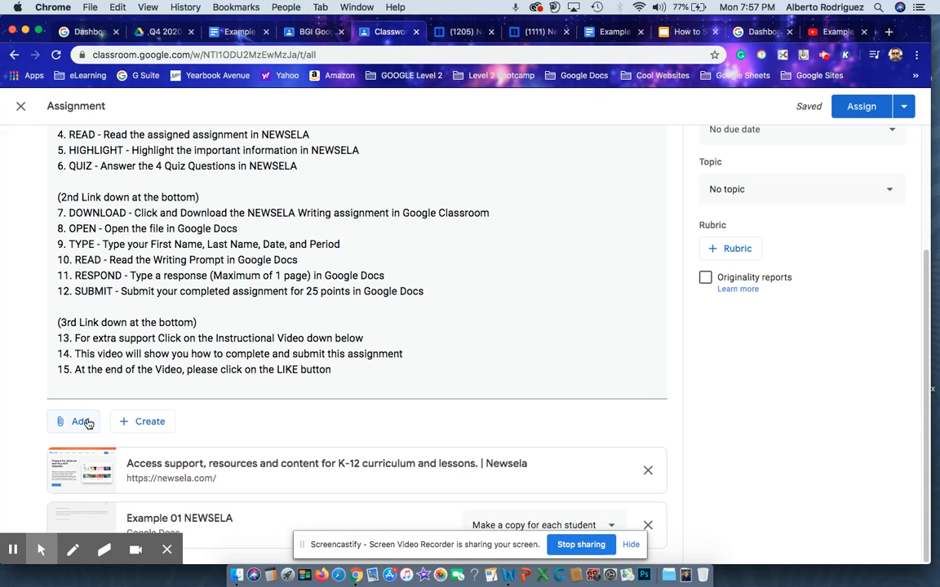
{"action": "left_click", "coordinate": [168, 553]}
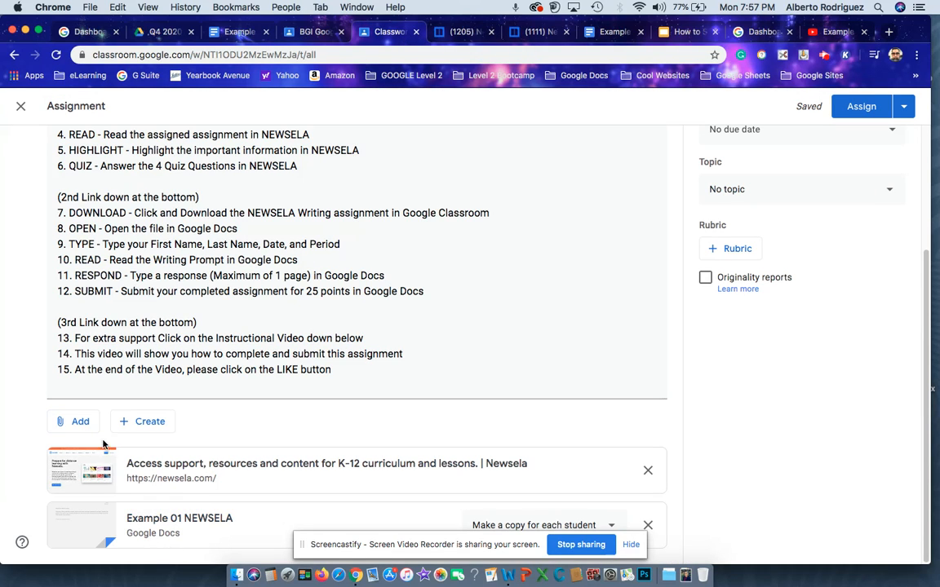
{"action": "left_click", "coordinate": [75, 421]}
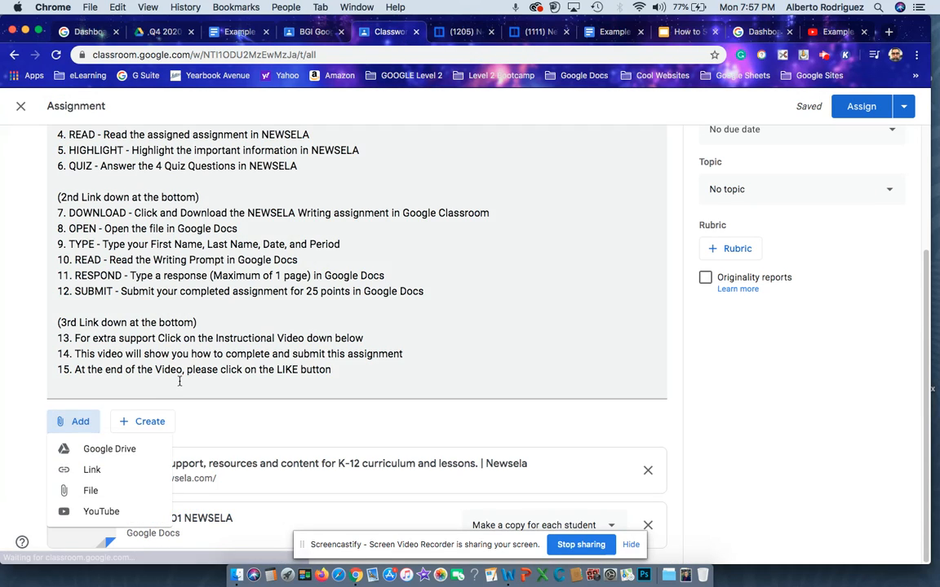
{"action": "left_click", "coordinate": [109, 510]}
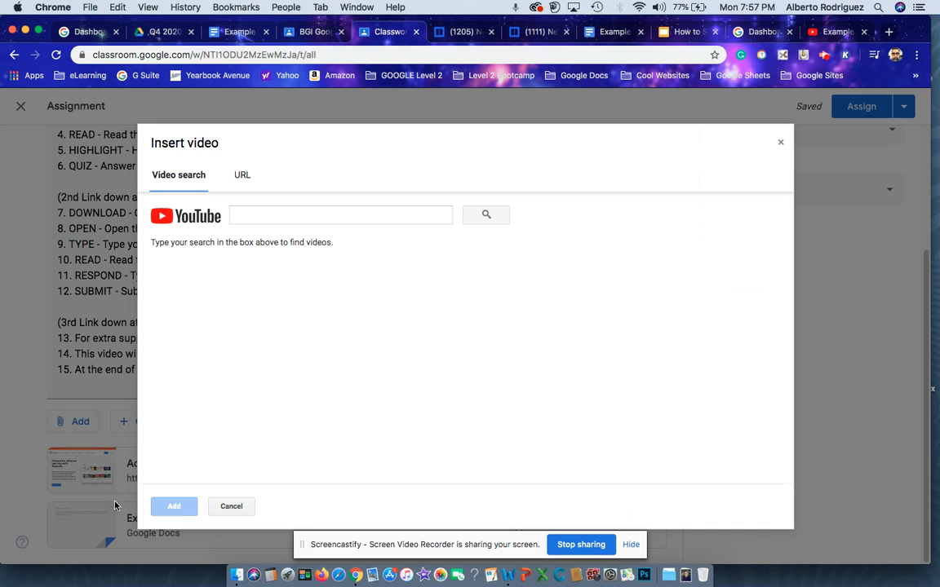
{"action": "left_click", "coordinate": [242, 175]}
{"action": "right_click", "coordinate": [274, 209]}
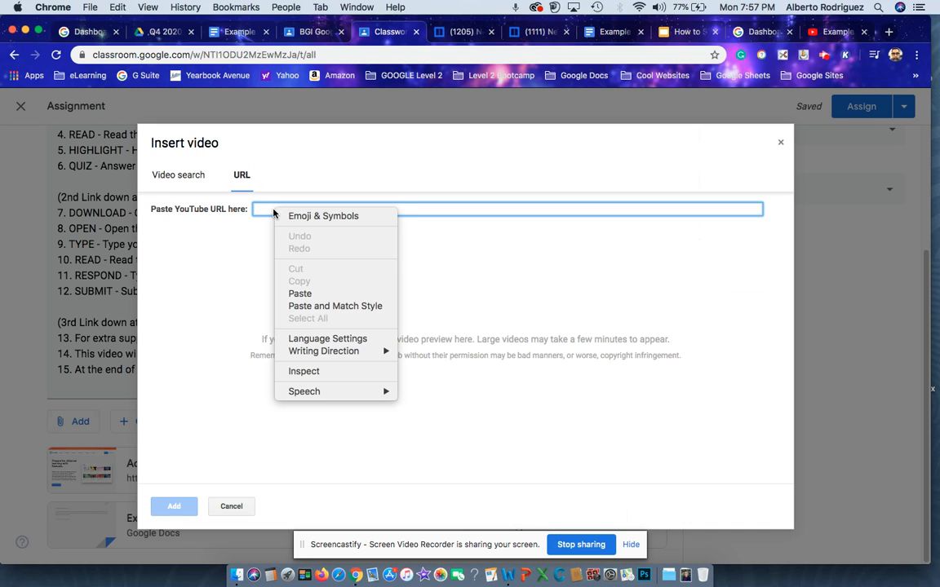
{"action": "left_click", "coordinate": [299, 294]}
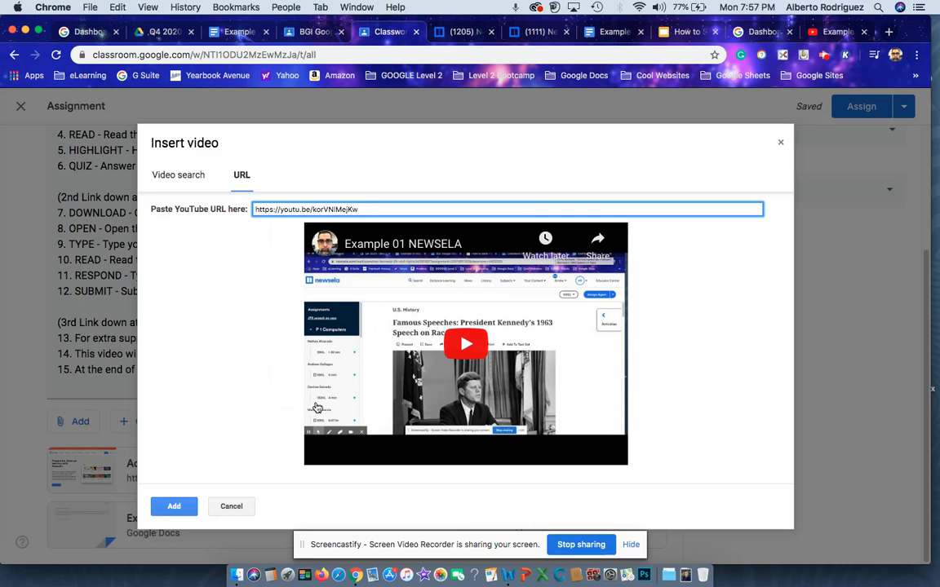
{"action": "left_click", "coordinate": [174, 507]}
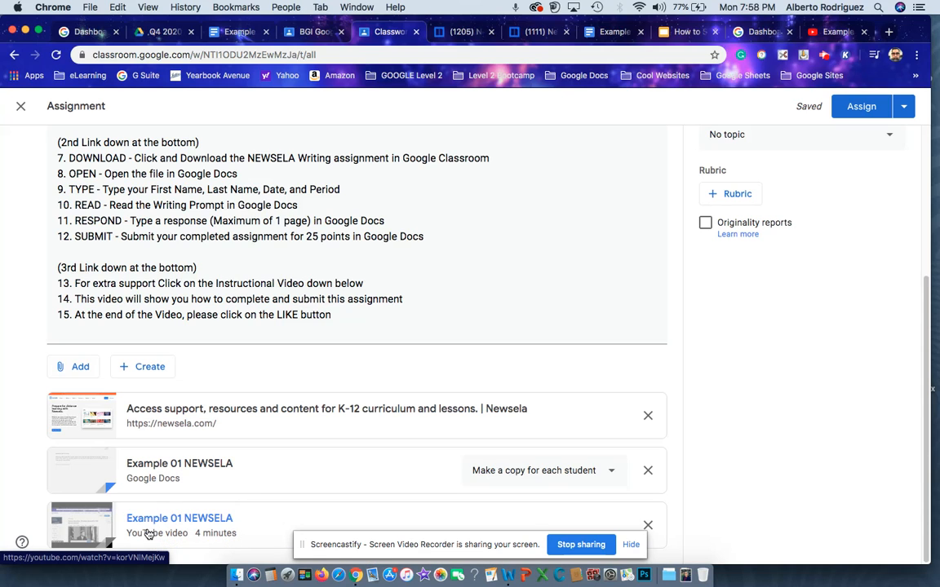
- Set the Example Video Lesson assignment's points to 25
{"action": "scroll", "coordinate": [419, 310], "scroll_direction": "up", "scroll_amount": 5}
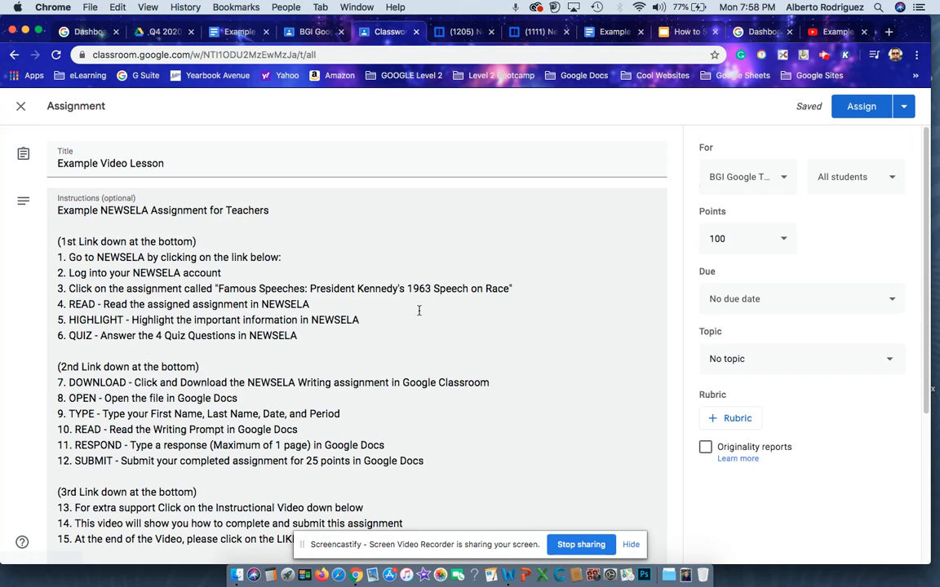
{"action": "left_click", "coordinate": [718, 181]}
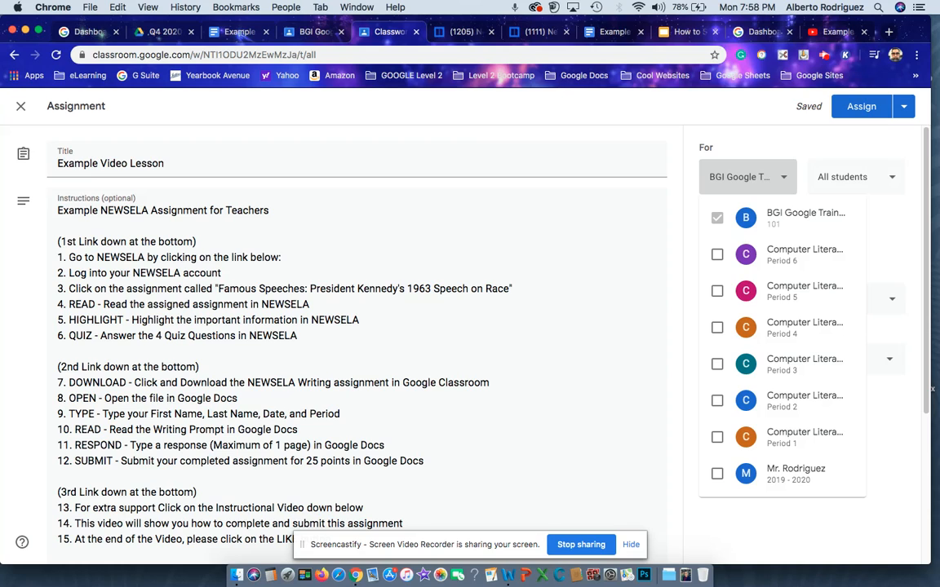
{"action": "left_click", "coordinate": [661, 202]}
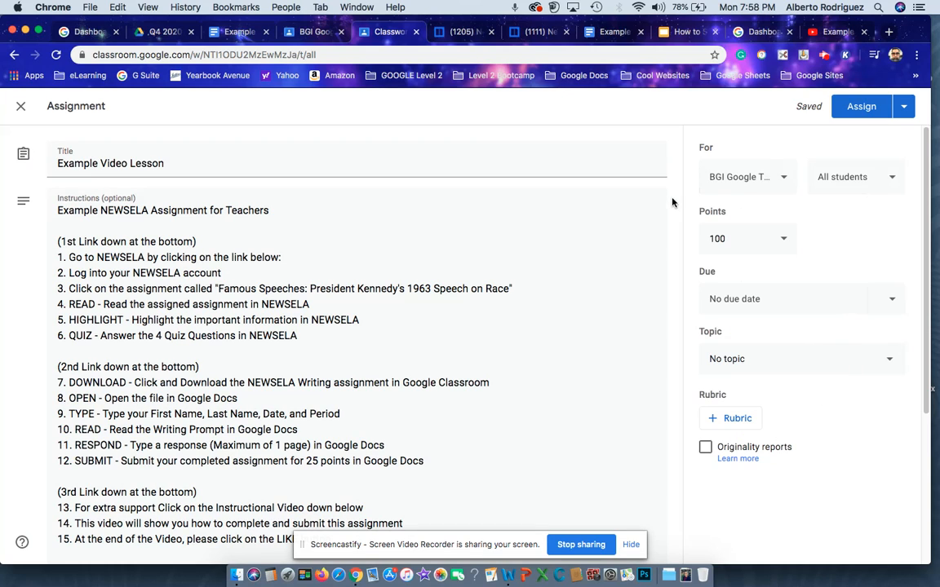
{"action": "left_click", "coordinate": [733, 244]}
{"action": "type", "text": "25"}
{"action": "left_click", "coordinate": [625, 258]}
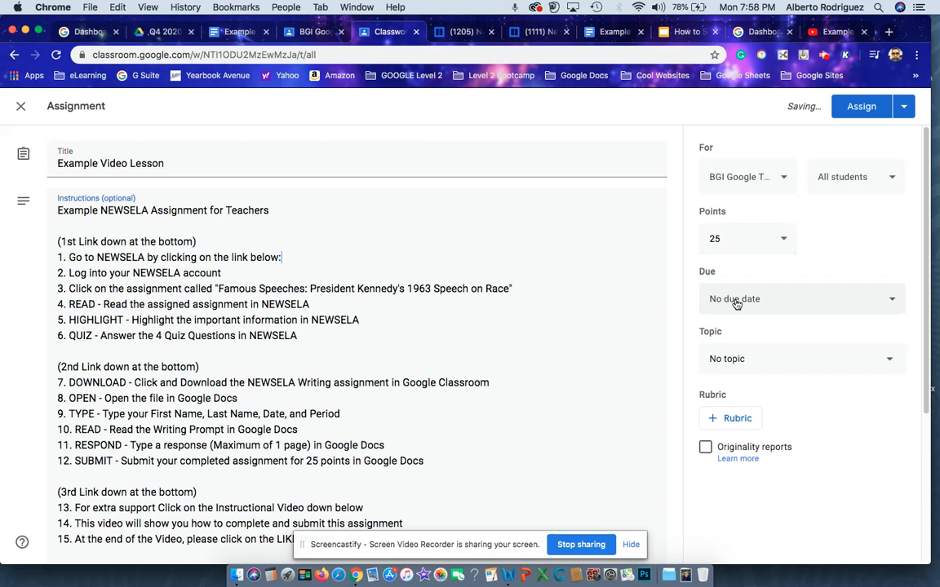
- File the assignment under the existing Example Lessons topic and assign it to the BGI Google Training class
{"action": "left_click", "coordinate": [731, 363]}
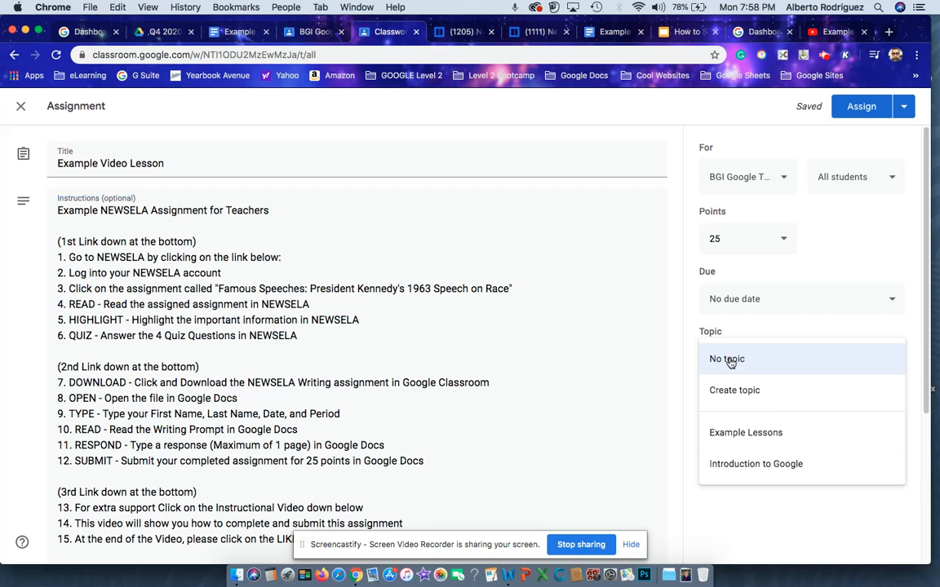
{"action": "left_click", "coordinate": [744, 432]}
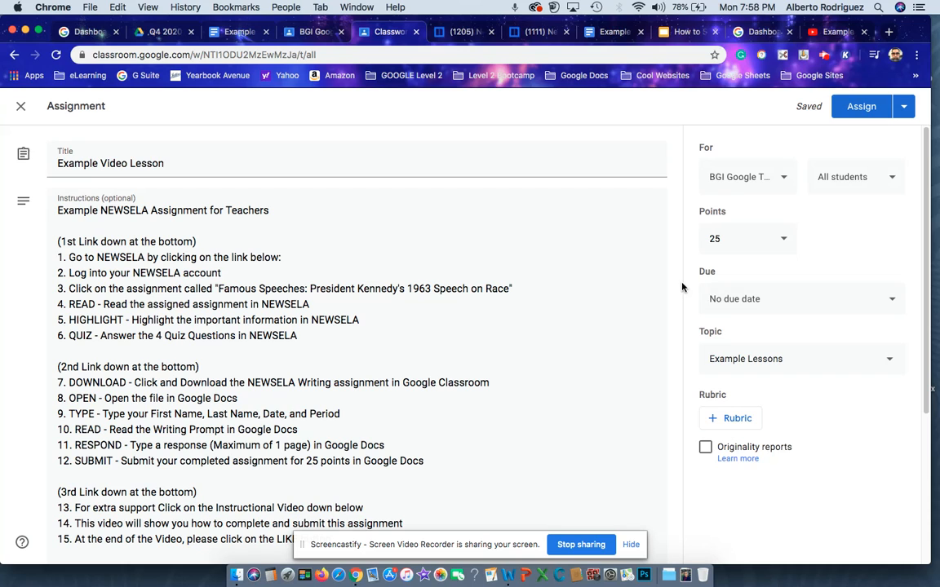
{"action": "left_click", "coordinate": [847, 114]}
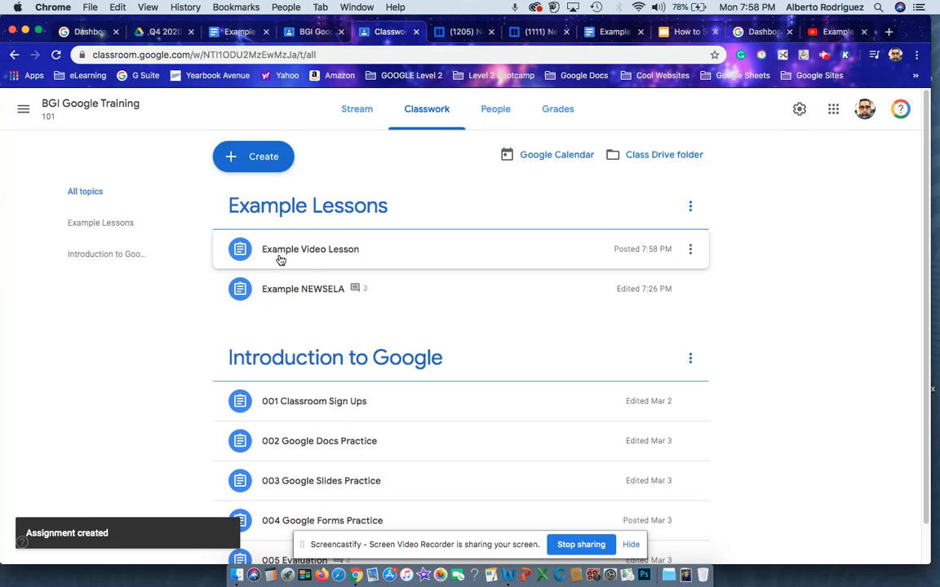
- Expand the posted Example Video Lesson in the classwork list, review its contents, and collapse it
{"action": "left_click", "coordinate": [386, 257]}
{"action": "scroll", "coordinate": [405, 325], "scroll_direction": "down", "scroll_amount": 5}
{"action": "scroll", "coordinate": [405, 342], "scroll_direction": "up", "scroll_amount": 3}
{"action": "scroll", "coordinate": [373, 327], "scroll_direction": "up", "scroll_amount": 3}
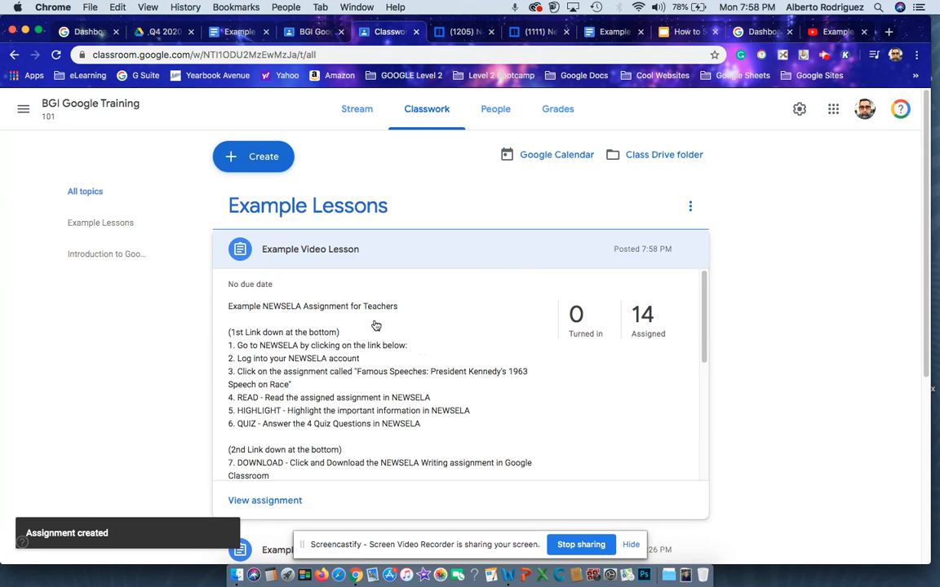
{"action": "left_click", "coordinate": [372, 254]}
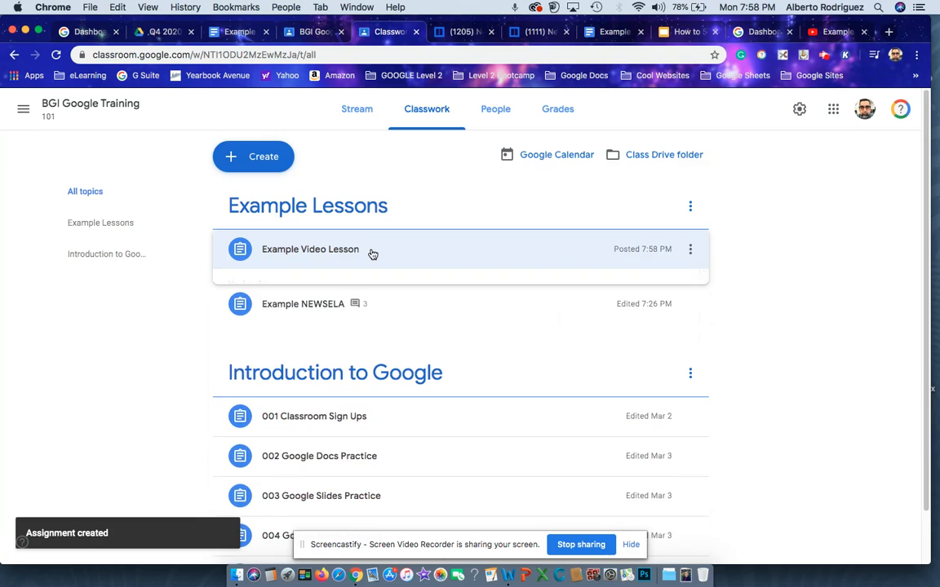